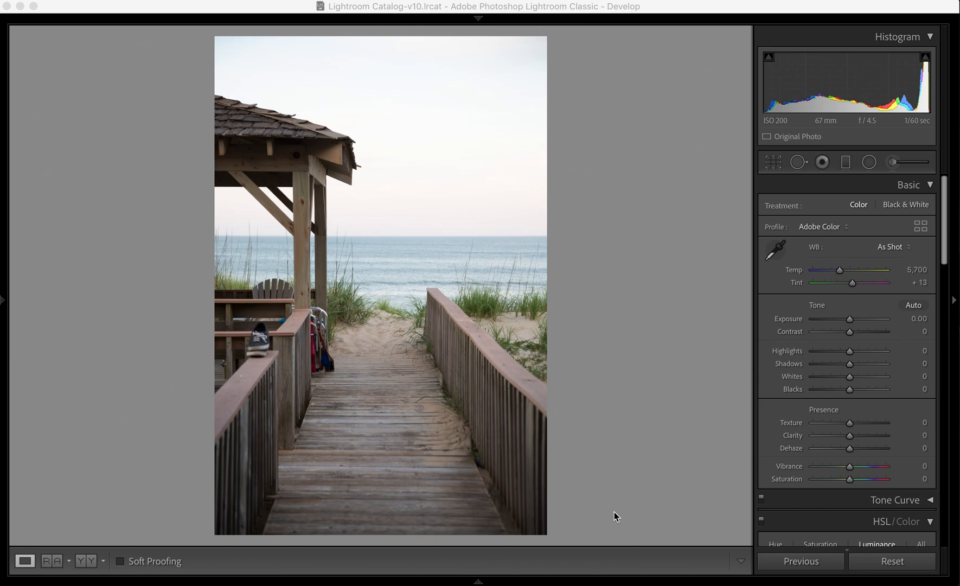
Step: Compare the finished edit of the beach boardwalk photo with its unedited version
{"action": "mouse_move", "coordinate": [472, 582]}
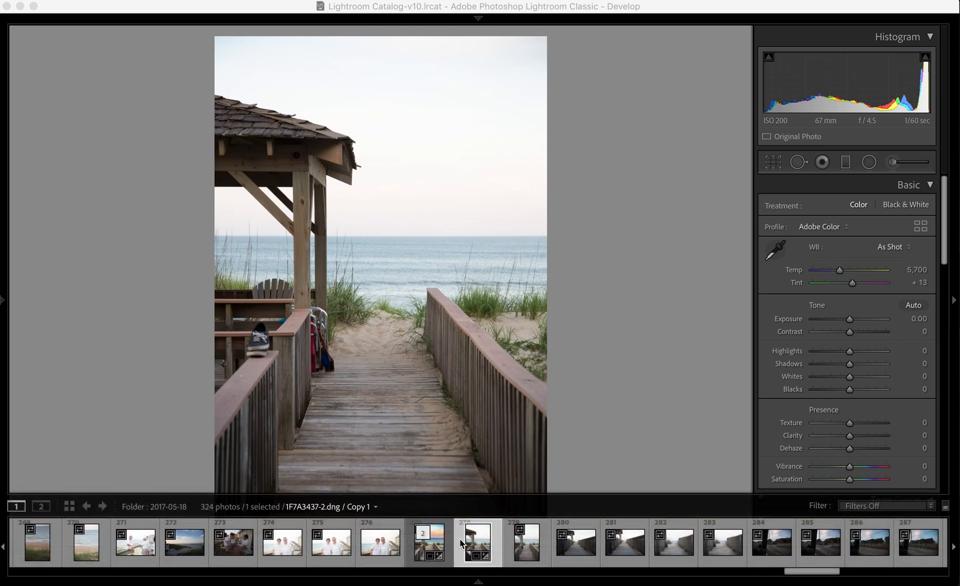
{"action": "left_click", "coordinate": [461, 543]}
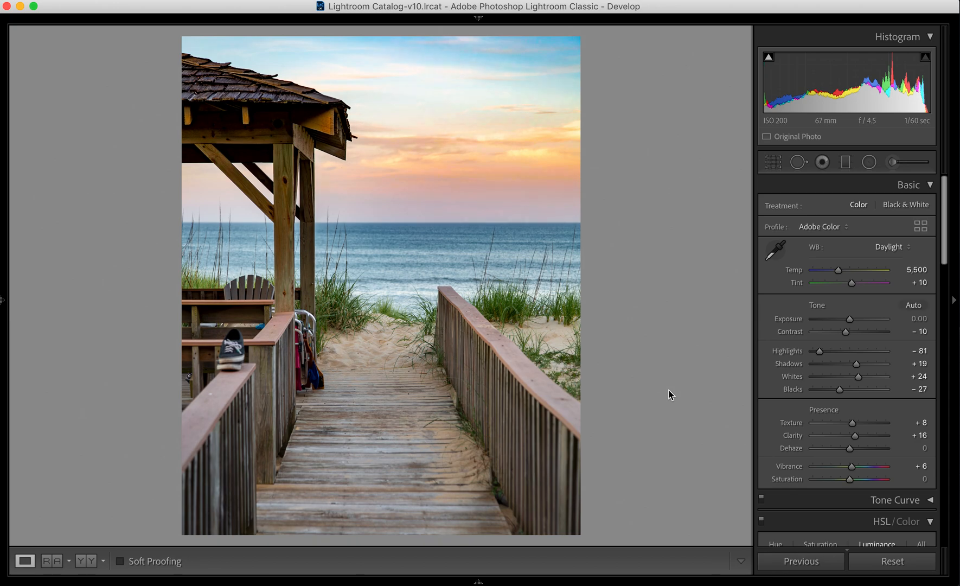
{"action": "key", "text": "super+shift+r"}
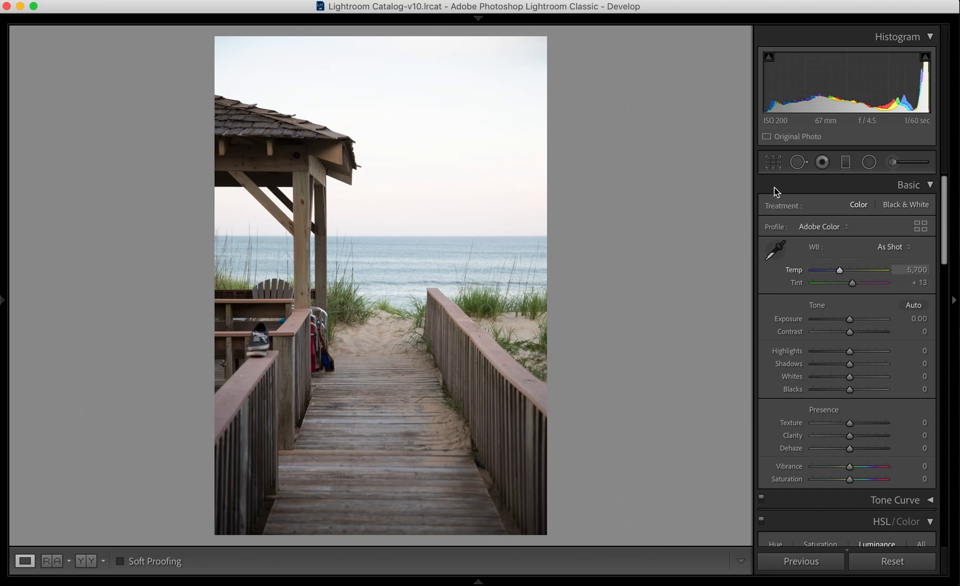
Step: Crop the photo to a 4 x 3 aspect ratio and shift the image slightly upward within the crop frame
{"action": "left_click", "coordinate": [772, 162]}
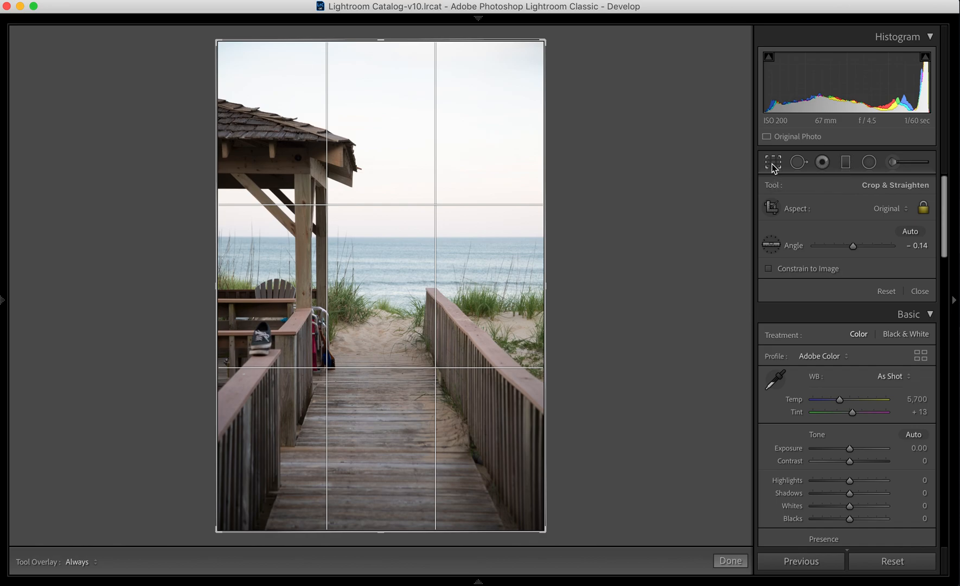
{"action": "left_click", "coordinate": [772, 163]}
{"action": "left_click", "coordinate": [773, 164]}
{"action": "left_click", "coordinate": [903, 208]}
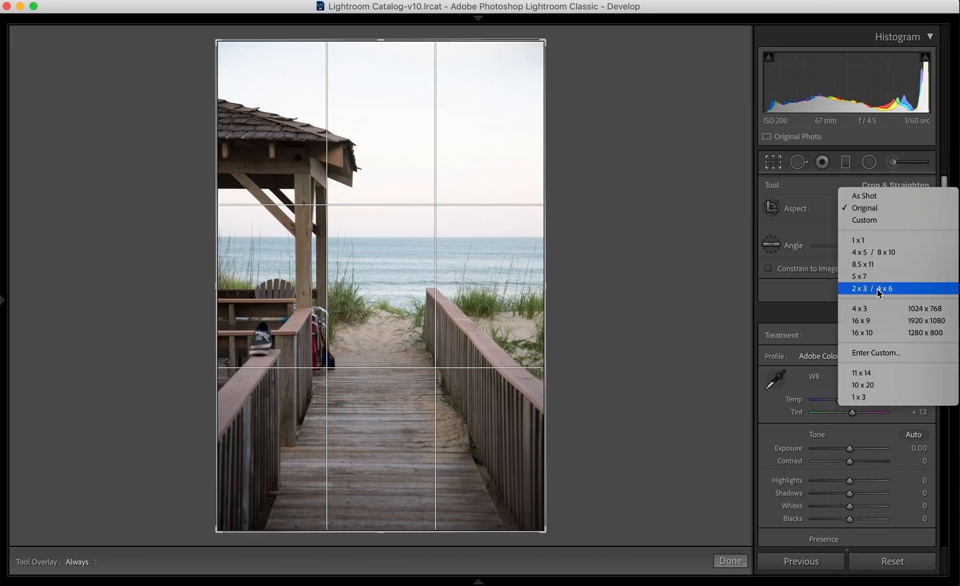
{"action": "left_click", "coordinate": [873, 309]}
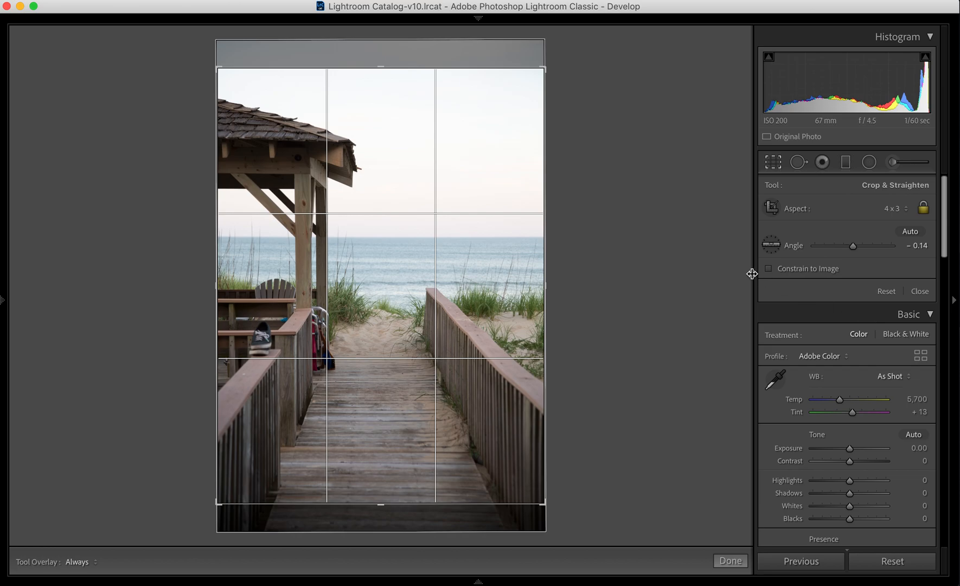
{"action": "mouse_move", "coordinate": [397, 272]}
{"action": "left_mouse_down"}
{"action": "mouse_move", "coordinate": [396, 253]}
{"action": "mouse_move", "coordinate": [397, 264]}
{"action": "left_mouse_up"}
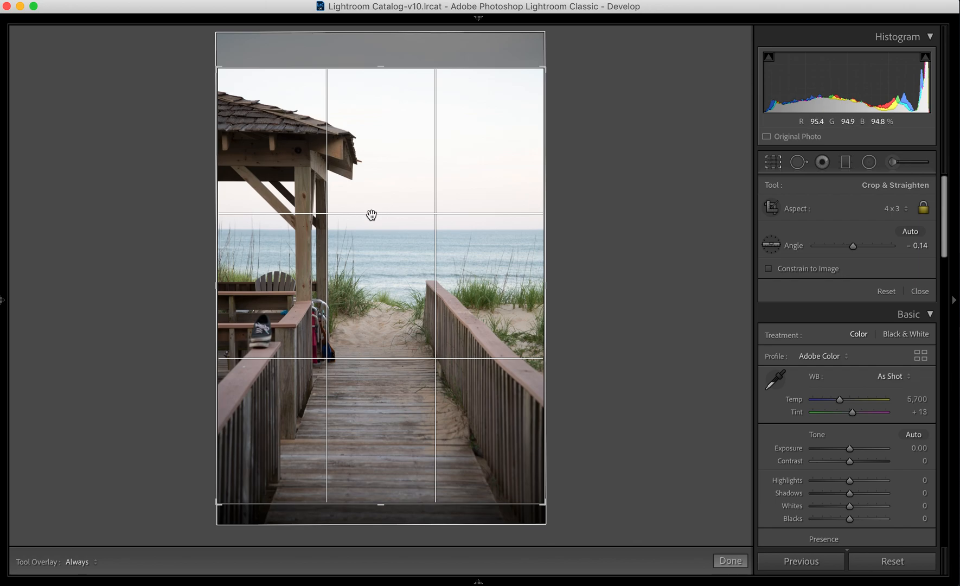
Step: Straighten the photo along the ocean horizon to an angle of -0.17 and apply the crop
{"action": "left_click", "coordinate": [772, 247]}
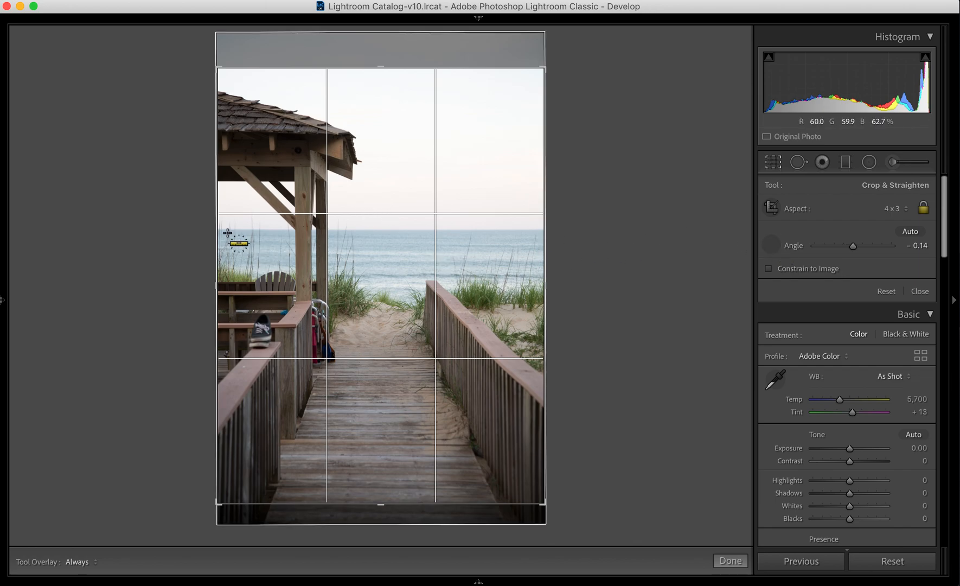
{"action": "left_click_drag", "start_coordinate": [222, 228], "coordinate": [629, 227]}
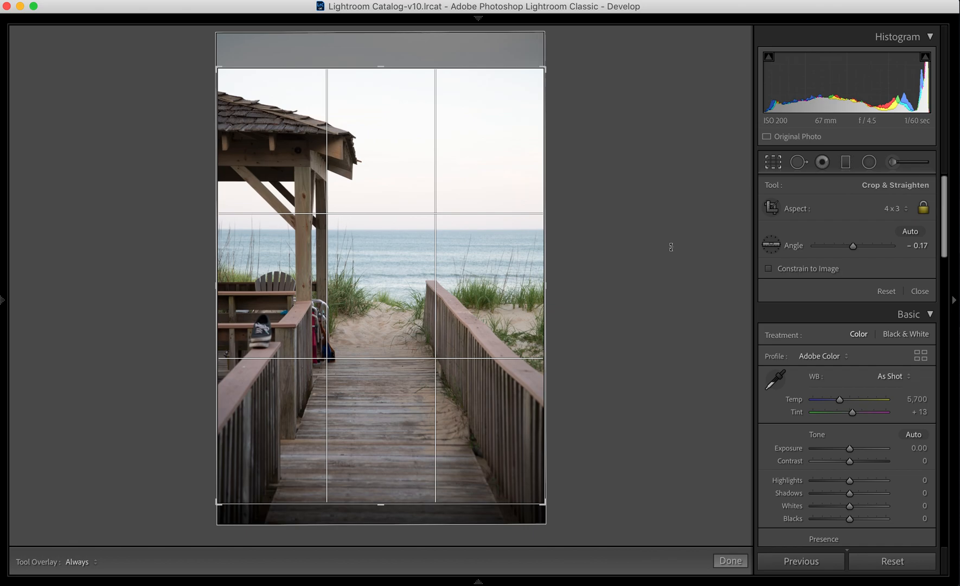
{"action": "left_click", "coordinate": [774, 166]}
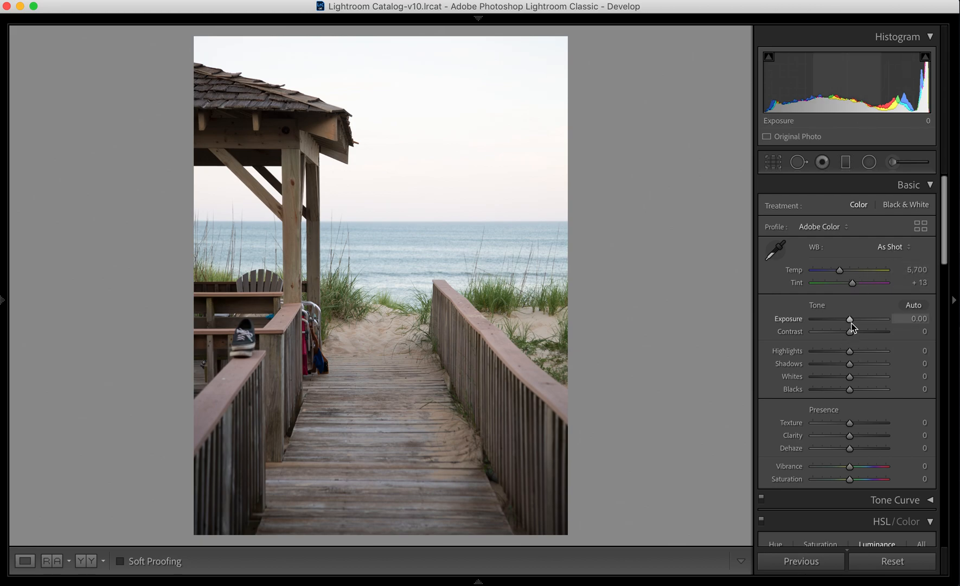
Step: Try darkening the whole photo to an exposure of about -2.35, and reset the exposure
{"action": "left_click_drag", "start_coordinate": [851, 324], "coordinate": [829, 324]}
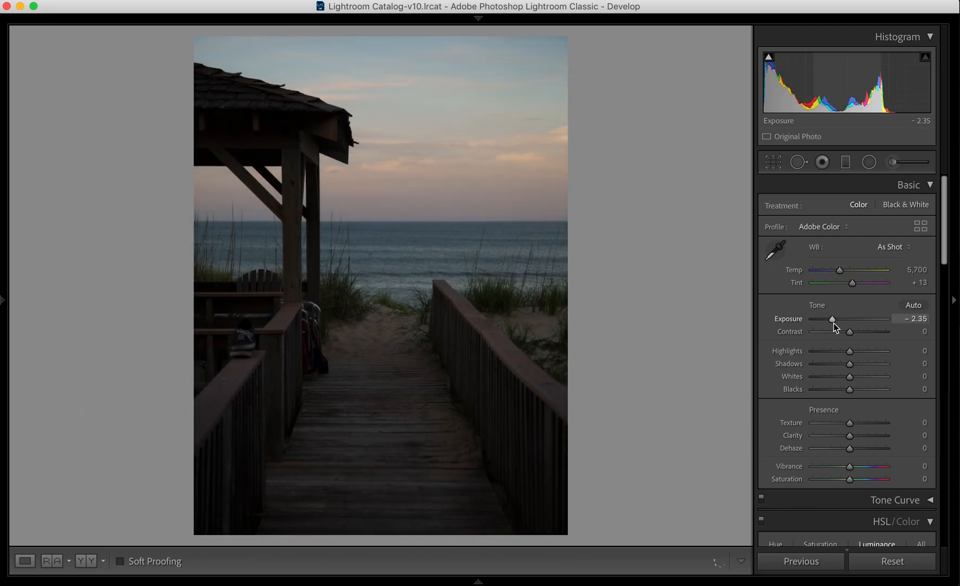
{"action": "double_click", "coordinate": [796, 320]}
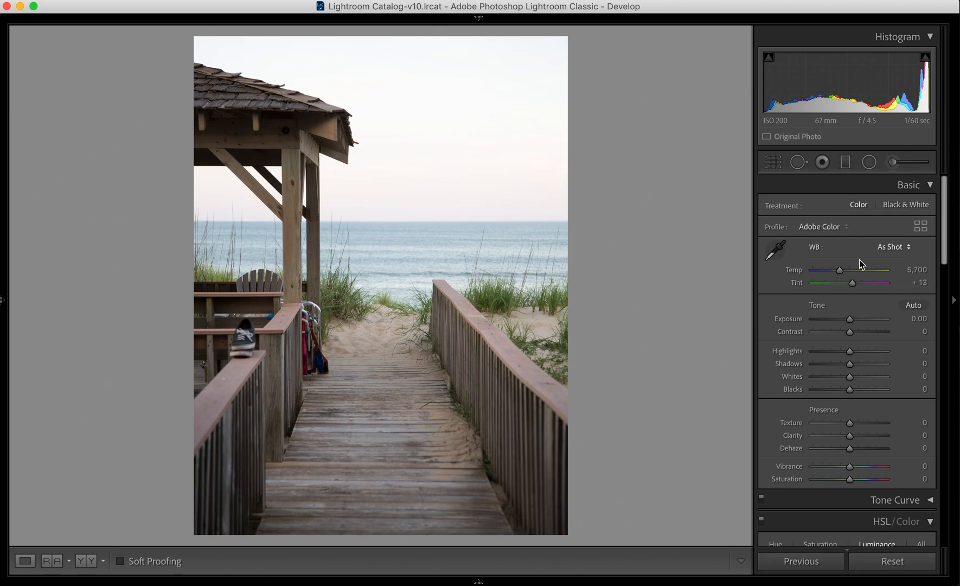
Step: Add a graduated filter running from the upper sky down to the lower boardwalk, centred on the end of the sandy path
{"action": "left_click", "coordinate": [846, 166]}
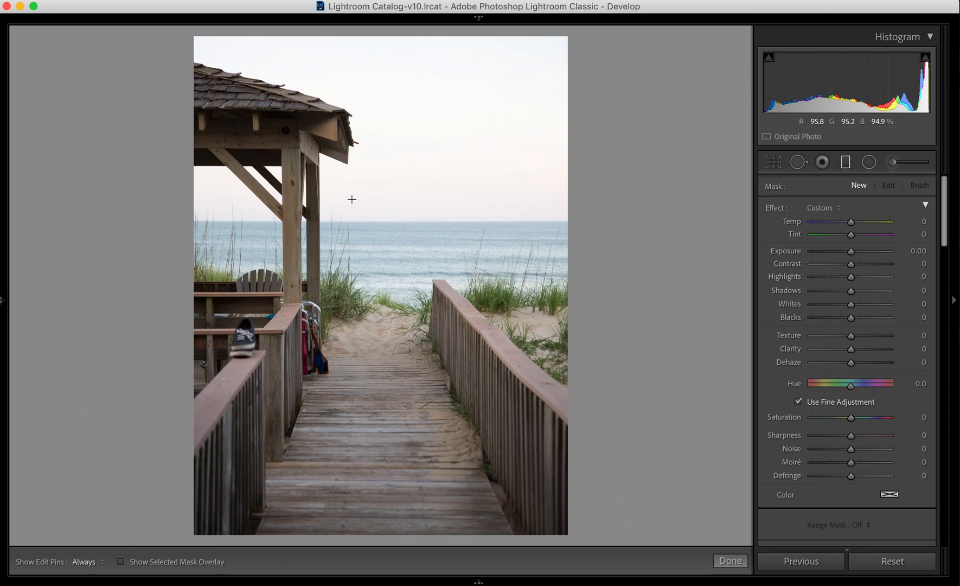
{"action": "left_click_drag", "start_coordinate": [370, 146], "coordinate": [372, 500]}
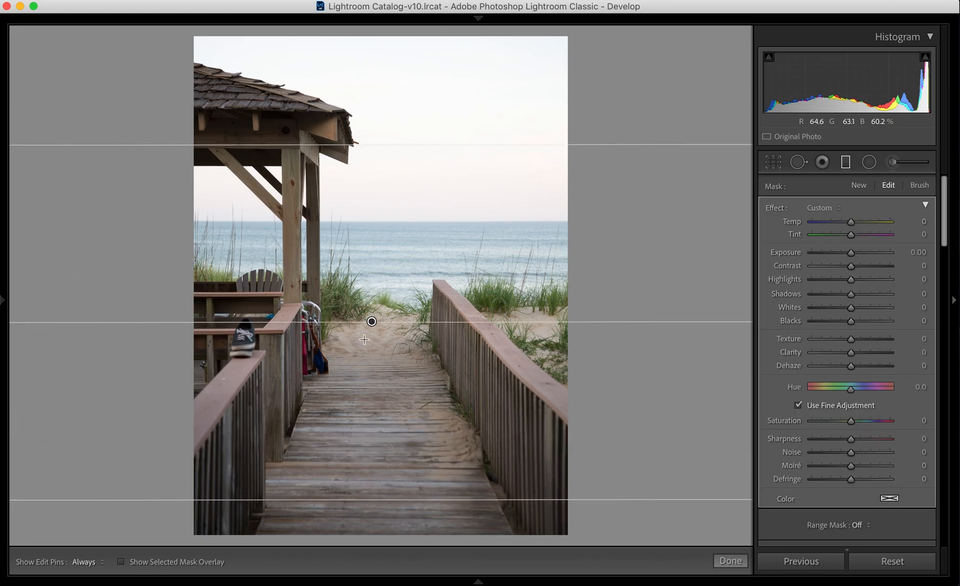
{"action": "left_click_drag", "start_coordinate": [370, 321], "coordinate": [371, 306]}
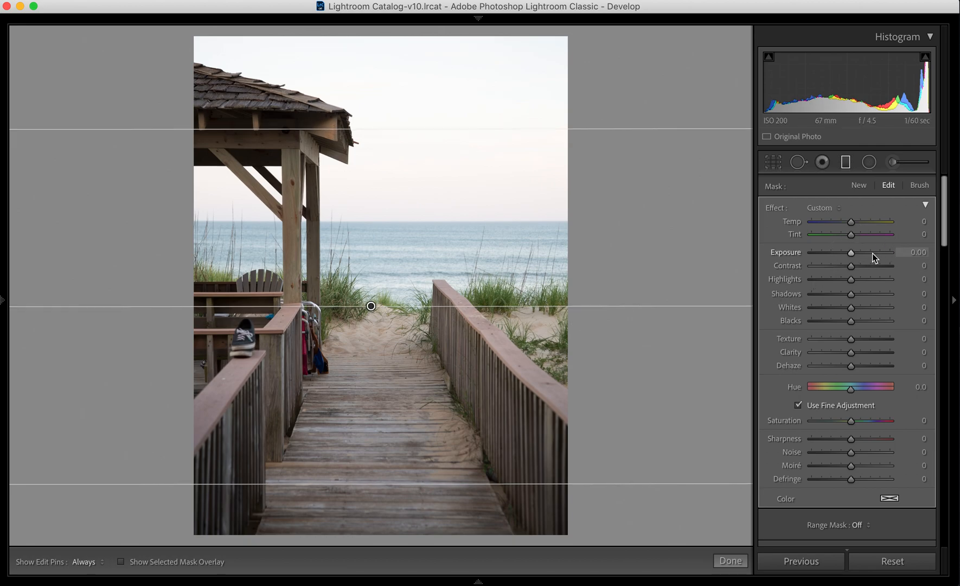
Step: Set the graduated filter's exposure to -1.20, highlights to -77 and shadows to 46, and finish the filter
{"action": "mouse_move", "coordinate": [852, 254]}
{"action": "left_mouse_down"}
{"action": "mouse_move", "coordinate": [831, 253]}
{"action": "mouse_move", "coordinate": [840, 254]}
{"action": "left_mouse_up"}
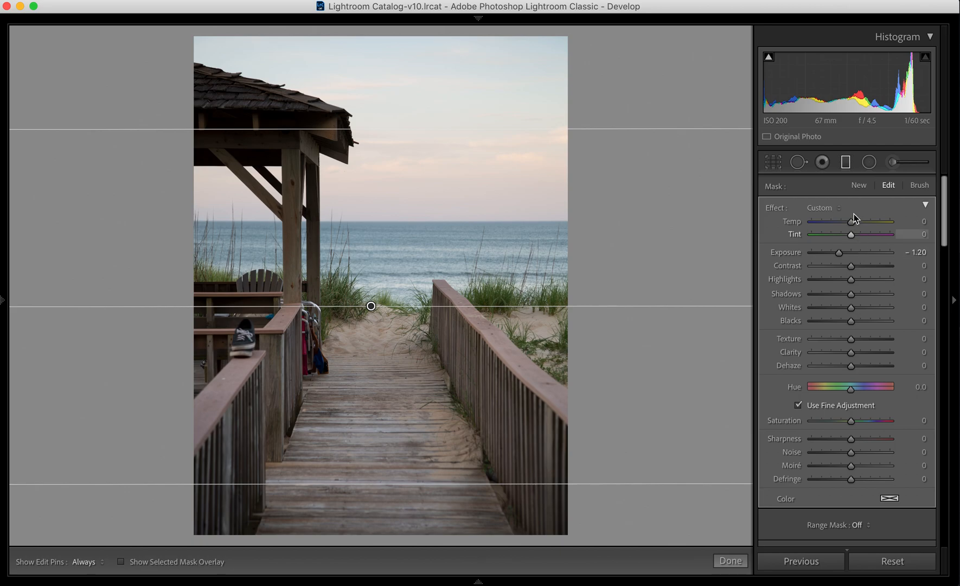
{"action": "left_click_drag", "start_coordinate": [850, 279], "coordinate": [821, 289]}
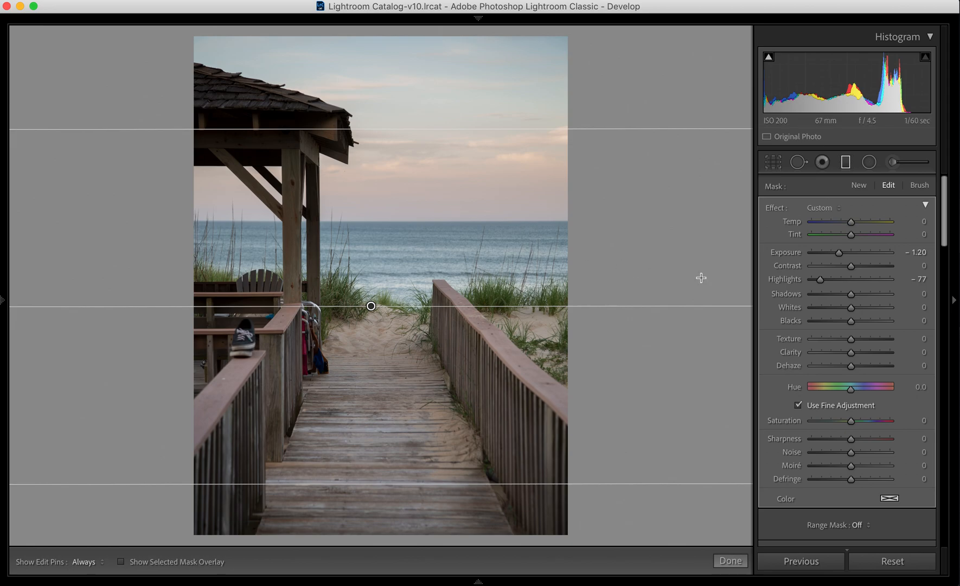
{"action": "left_click_drag", "start_coordinate": [853, 298], "coordinate": [922, 299]}
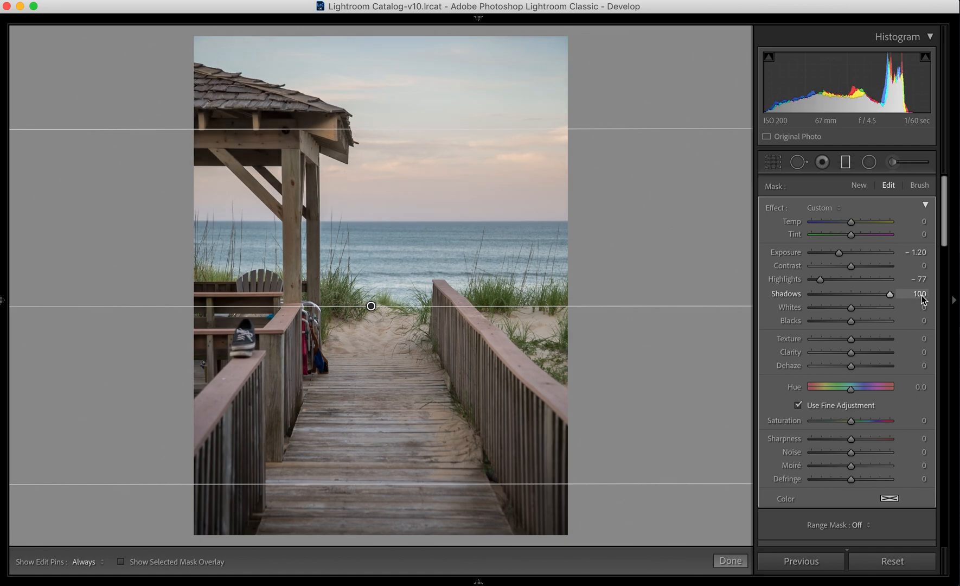
{"action": "left_click_drag", "start_coordinate": [879, 299], "coordinate": [871, 298]}
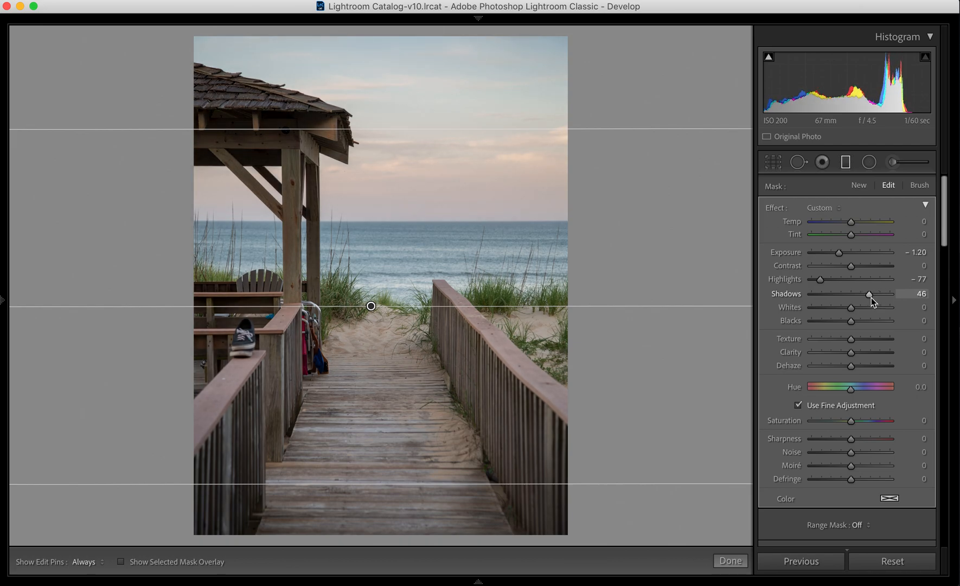
{"action": "left_click_drag", "start_coordinate": [870, 297], "coordinate": [871, 298]}
{"action": "left_click", "coordinate": [846, 165]}
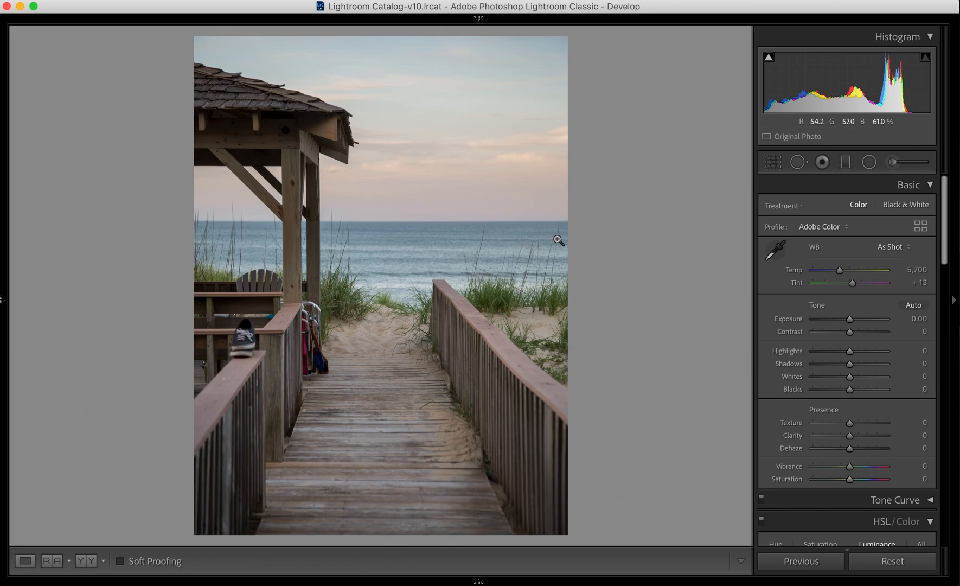
Step: Compare the Auto, Daylight and Cloudy white balance presets and settle on Auto
{"action": "left_click", "coordinate": [891, 247]}
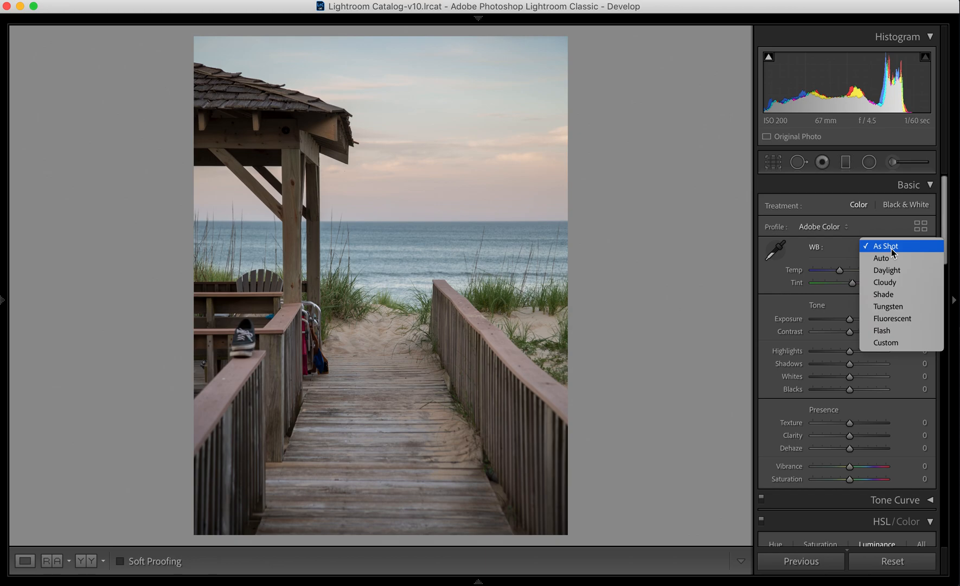
{"action": "left_click", "coordinate": [886, 257]}
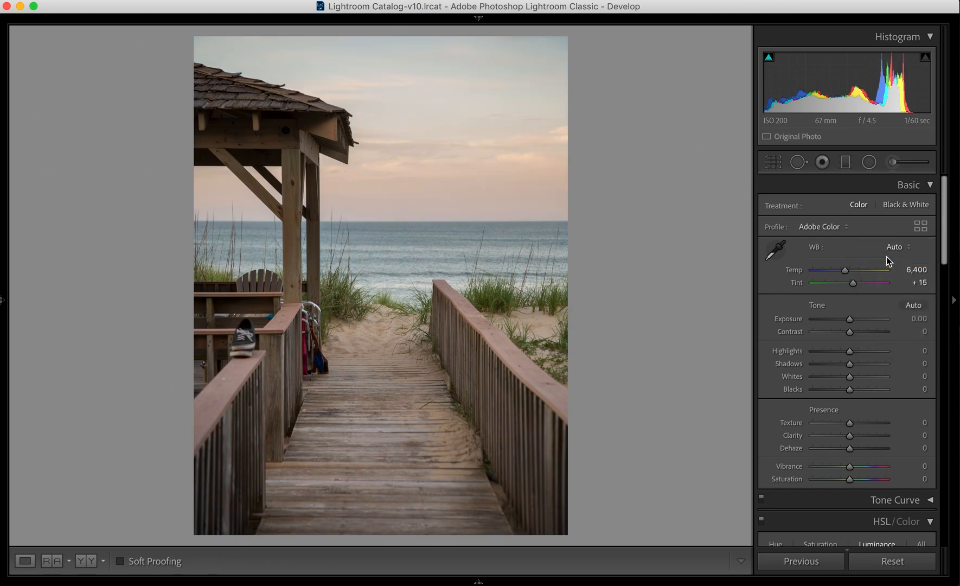
{"action": "left_click", "coordinate": [899, 249]}
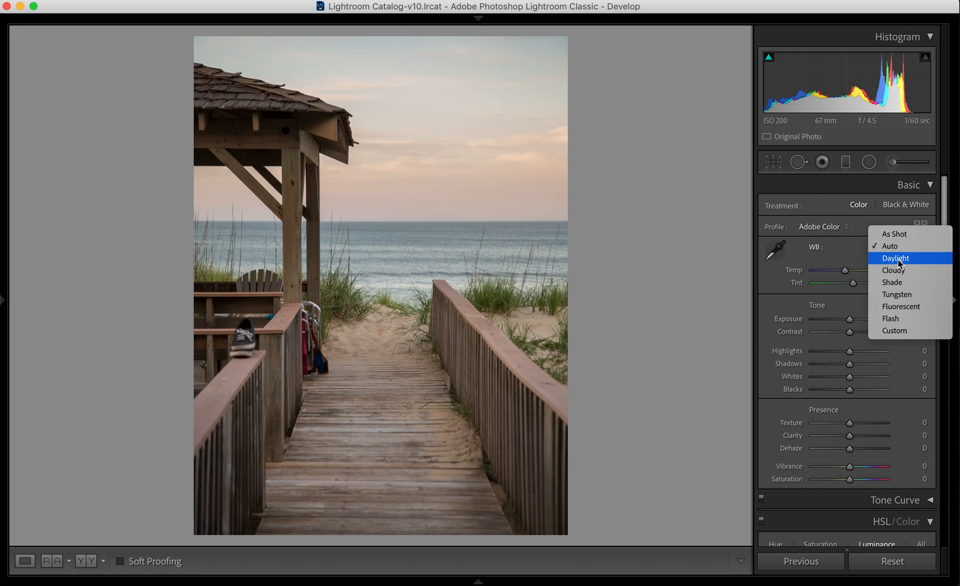
{"action": "left_click", "coordinate": [898, 259]}
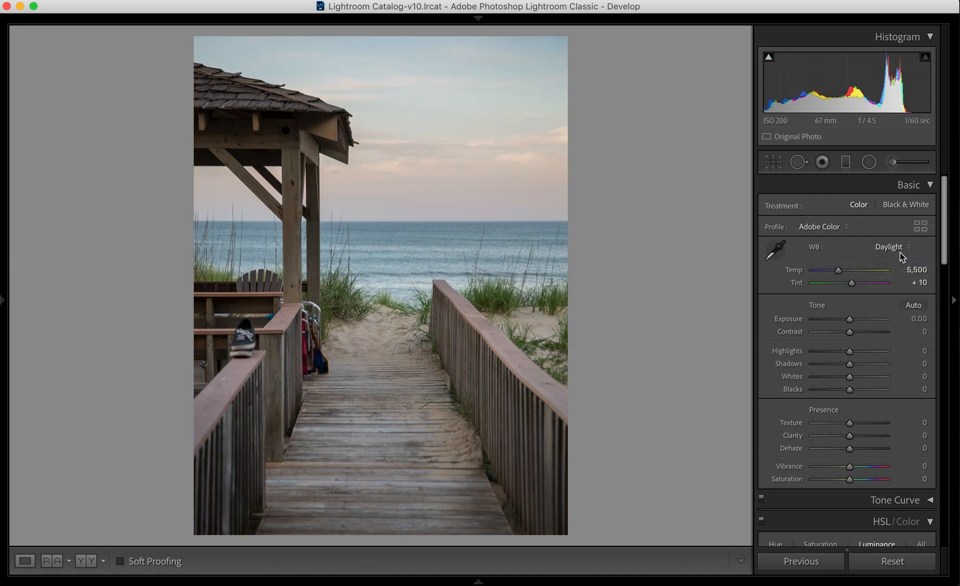
{"action": "left_click", "coordinate": [903, 252]}
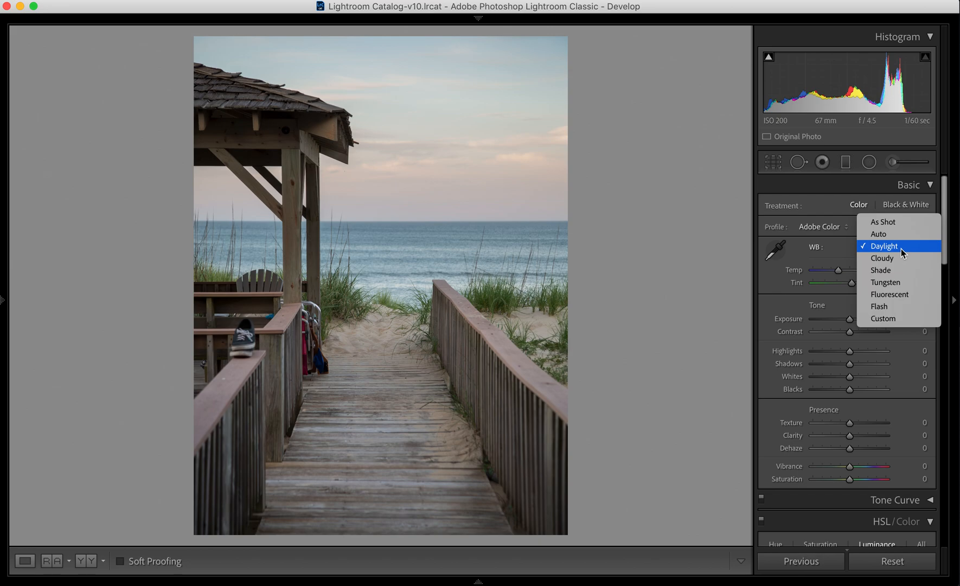
{"action": "left_click", "coordinate": [894, 257]}
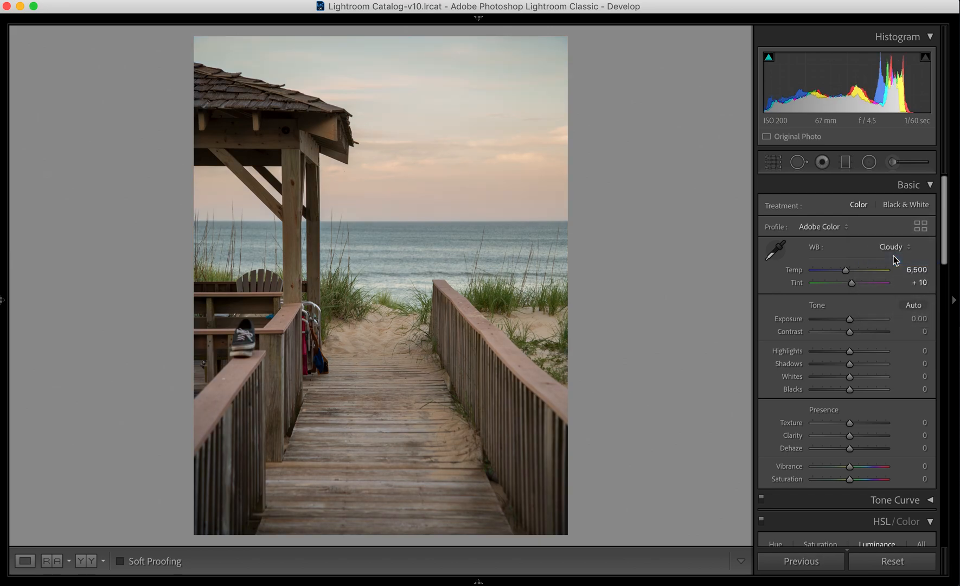
{"action": "left_click", "coordinate": [895, 248]}
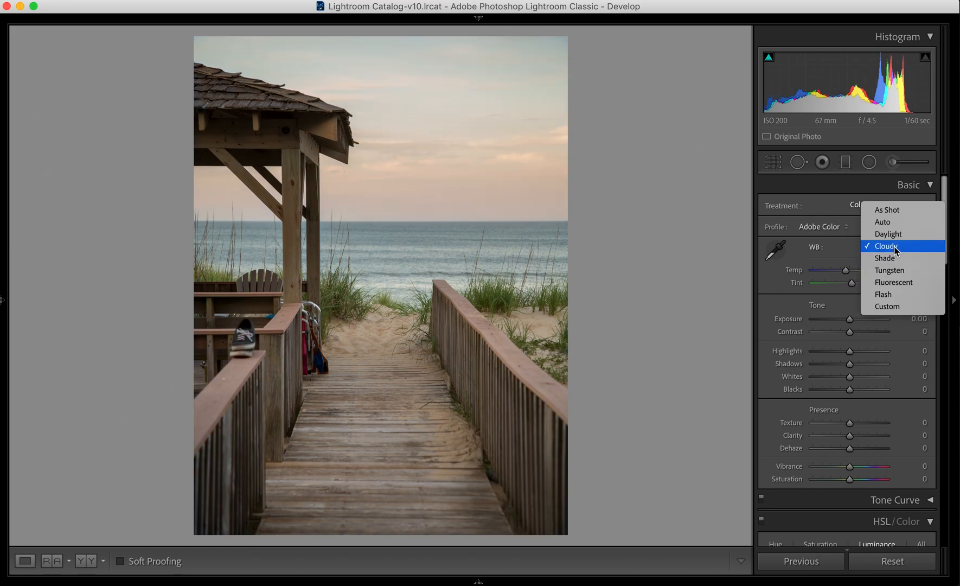
{"action": "left_click", "coordinate": [889, 222]}
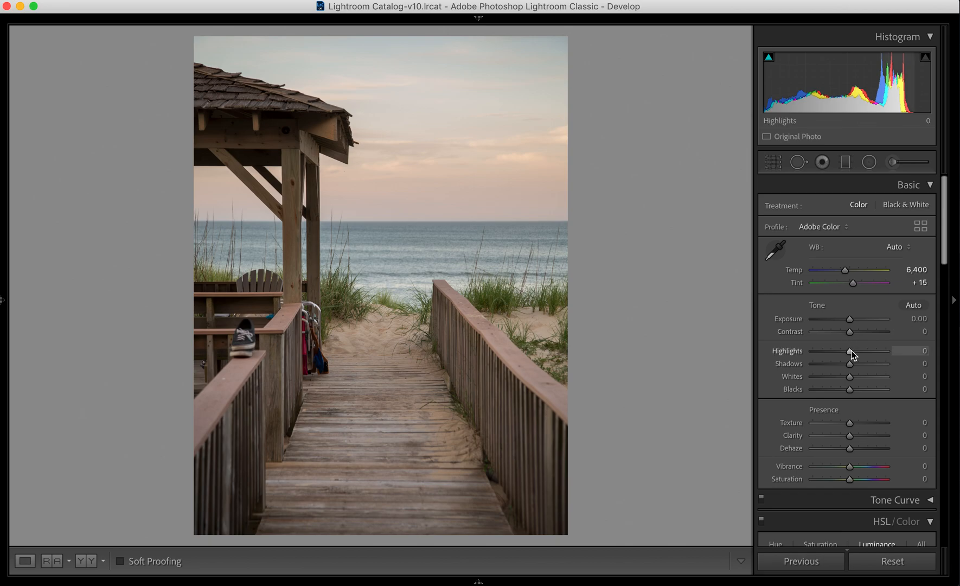
Step: Set the whole photo's highlights to -58 and shadows to +29
{"action": "left_click_drag", "start_coordinate": [851, 354], "coordinate": [830, 353]}
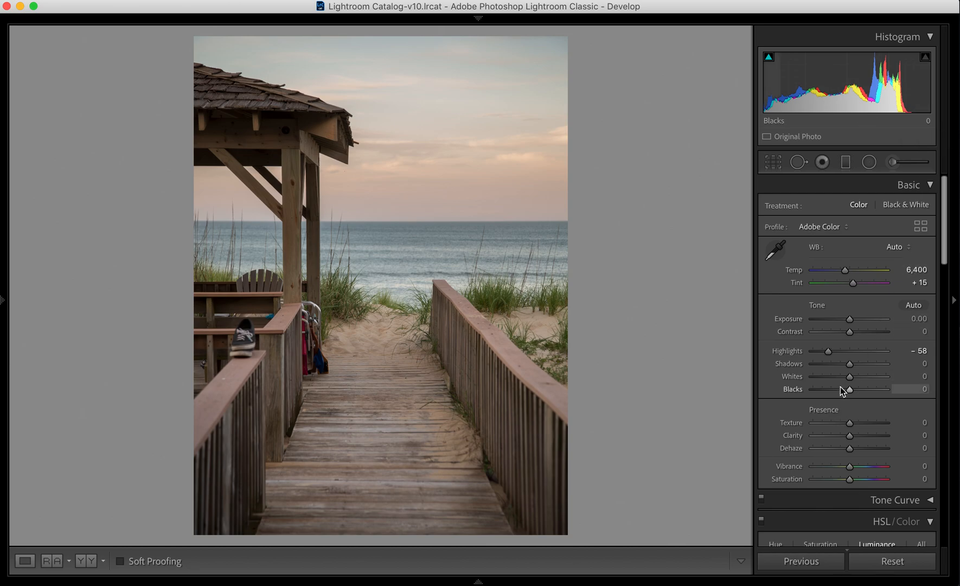
{"action": "left_click_drag", "start_coordinate": [849, 365], "coordinate": [860, 365]}
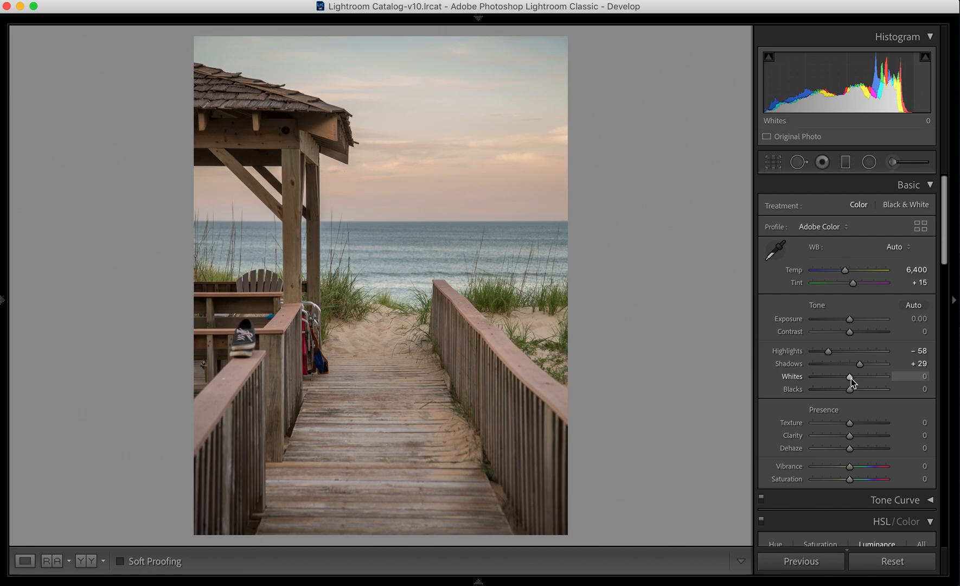
Step: Set the photo's whites to +95 and blacks to -3, checking the clipping previews
{"action": "left_click", "coordinate": [852, 378], "text": "alt"}
{"action": "left_click", "coordinate": [851, 378], "text": "alt"}
{"action": "left_click_drag", "start_coordinate": [852, 378], "coordinate": [888, 378]}
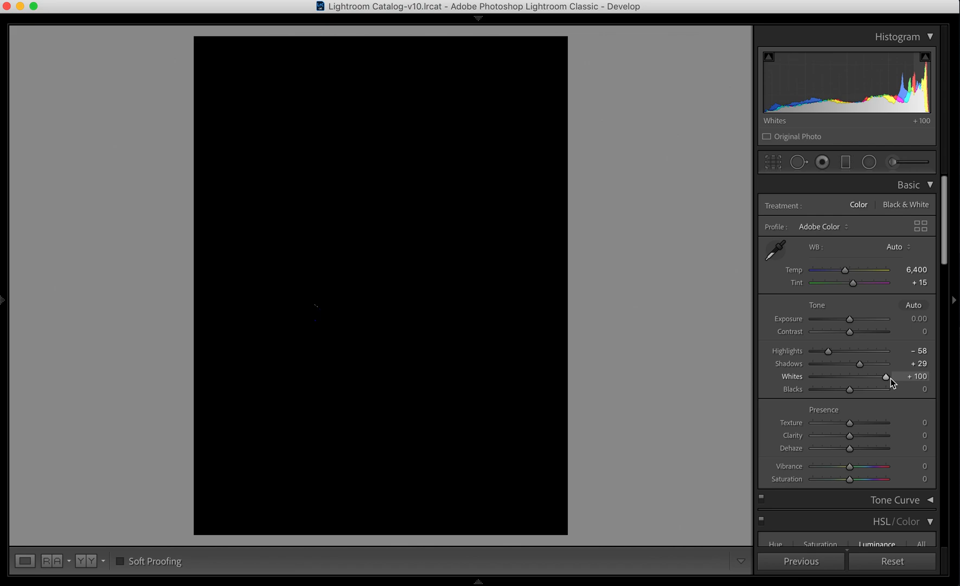
{"action": "left_click_drag", "start_coordinate": [891, 378], "coordinate": [890, 378]}
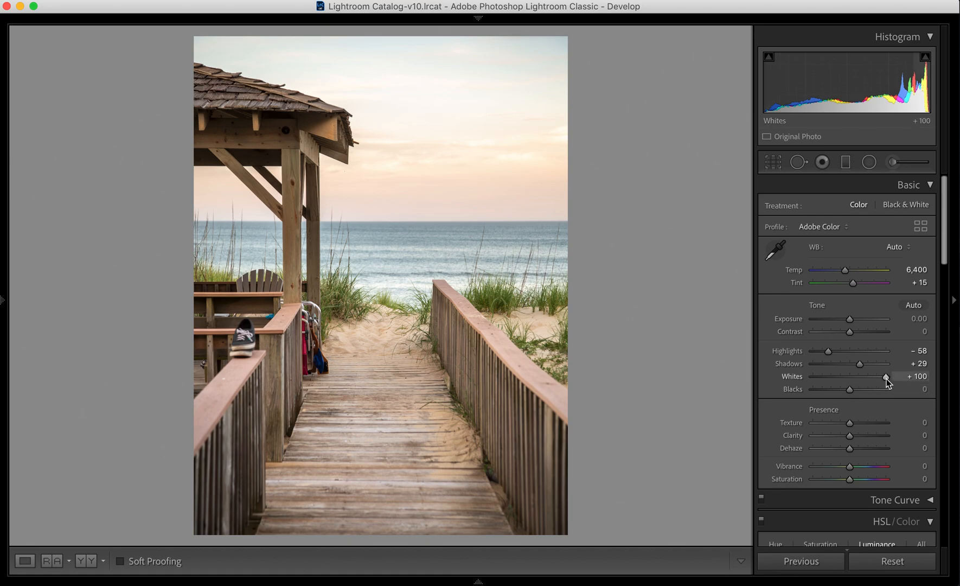
{"action": "left_click_drag", "start_coordinate": [887, 379], "coordinate": [885, 380]}
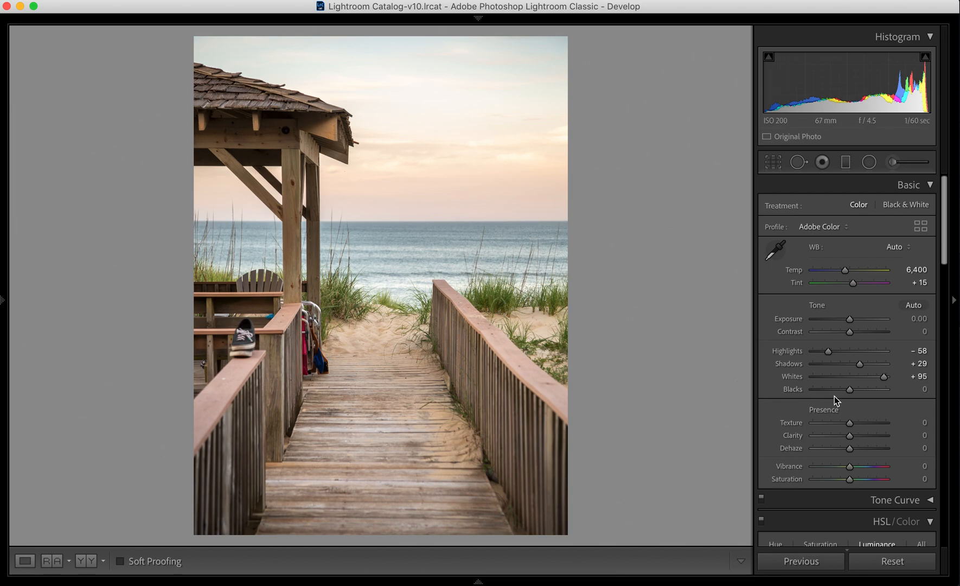
{"action": "left_click", "coordinate": [851, 390], "text": "alt"}
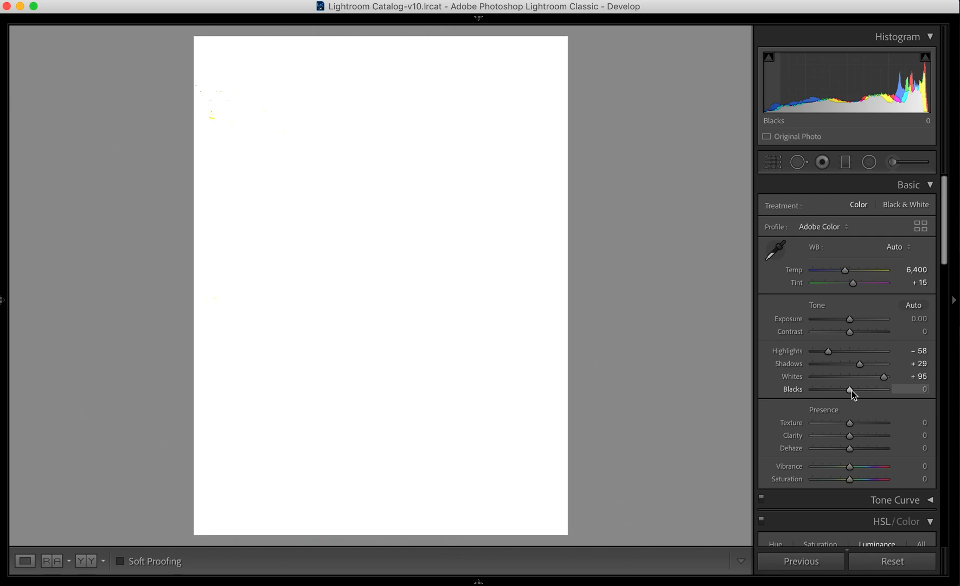
{"action": "left_click_drag", "start_coordinate": [851, 390], "coordinate": [852, 391]}
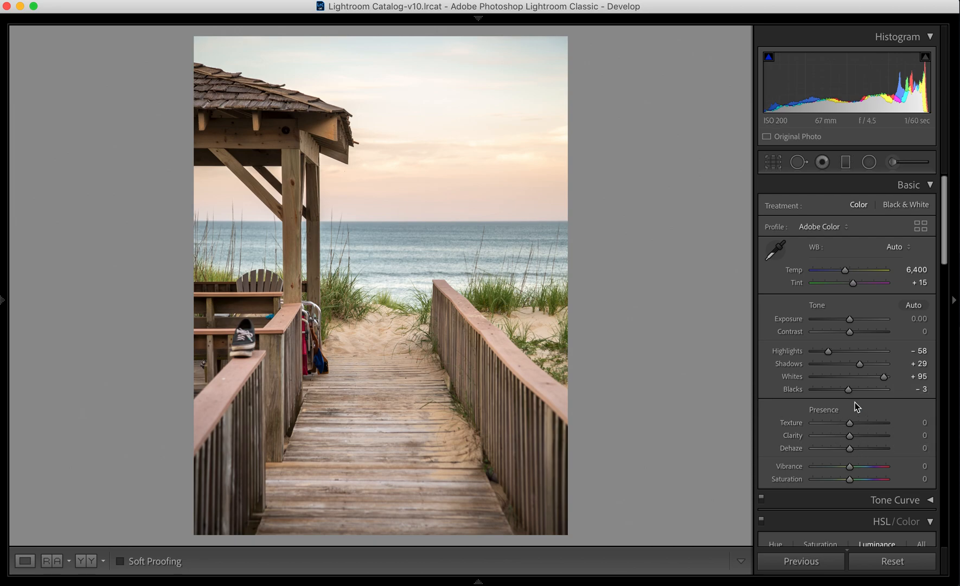
Step: Set the photo's dehaze to +17 and clarity to +10, trying each at +100 first
{"action": "scroll", "coordinate": [856, 404], "scroll_direction": "down", "scroll_amount": 3}
{"action": "scroll", "coordinate": [856, 404], "scroll_direction": "down", "scroll_amount": 1}
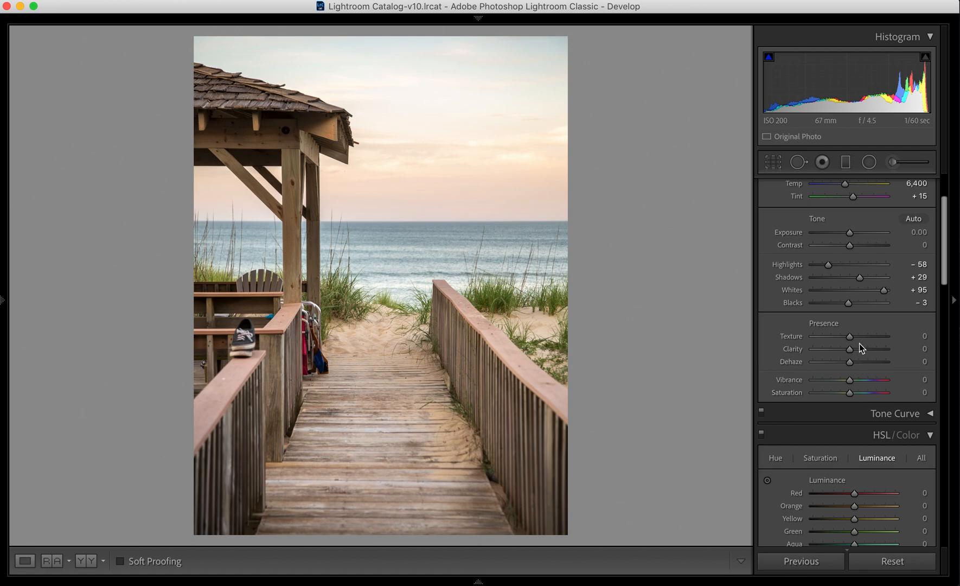
{"action": "left_click_drag", "start_coordinate": [852, 362], "coordinate": [916, 363]}
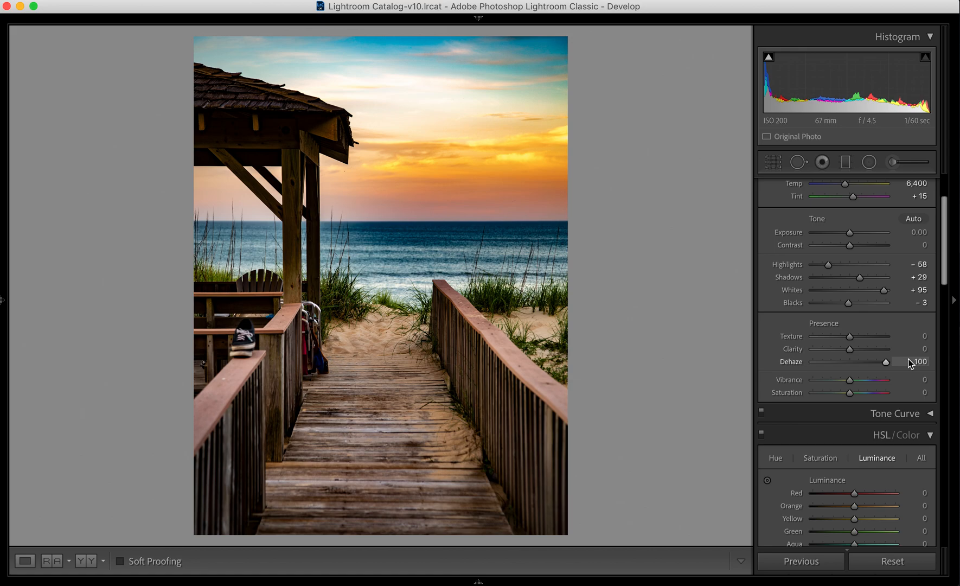
{"action": "left_click_drag", "start_coordinate": [877, 361], "coordinate": [858, 364]}
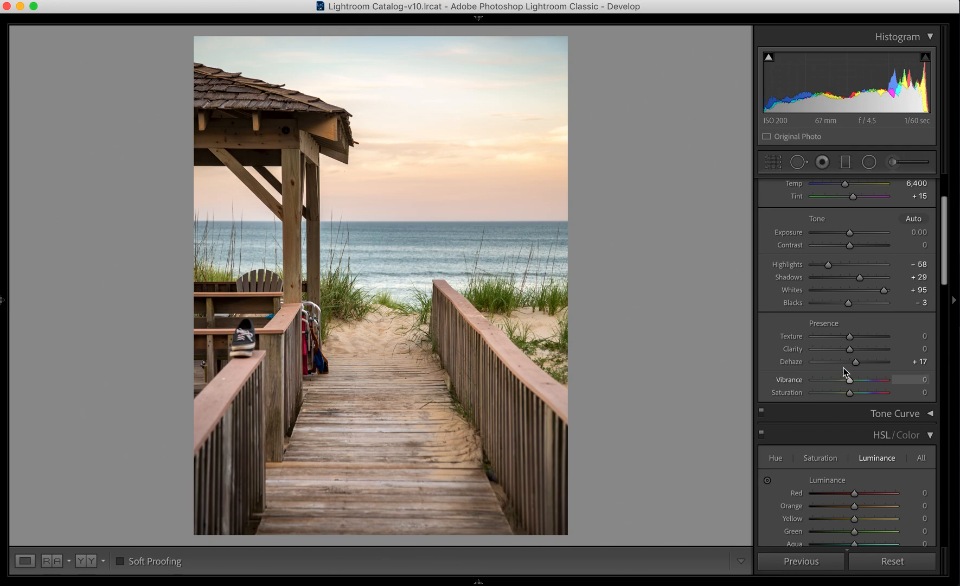
{"action": "left_click_drag", "start_coordinate": [851, 352], "coordinate": [917, 354]}
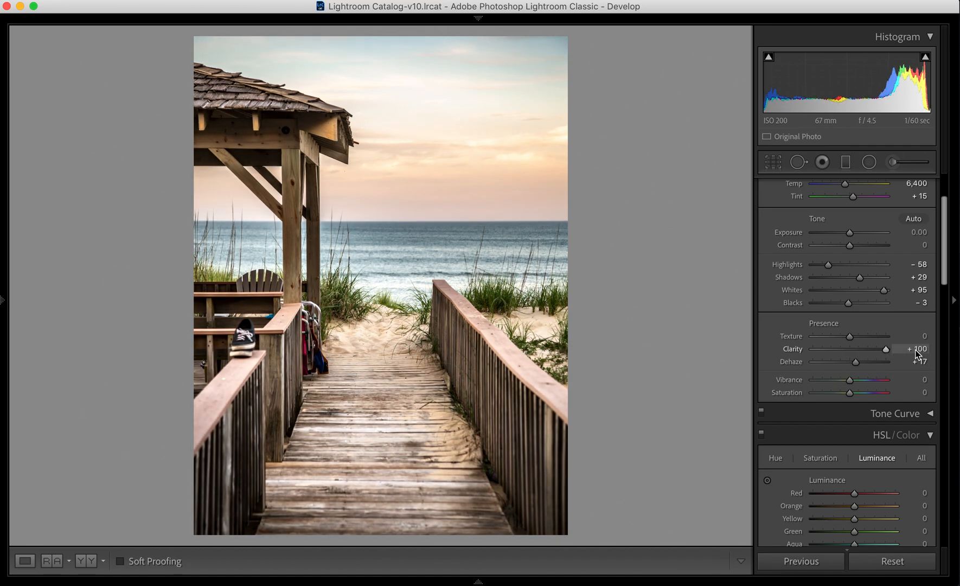
{"action": "left_click_drag", "start_coordinate": [917, 354], "coordinate": [855, 352]}
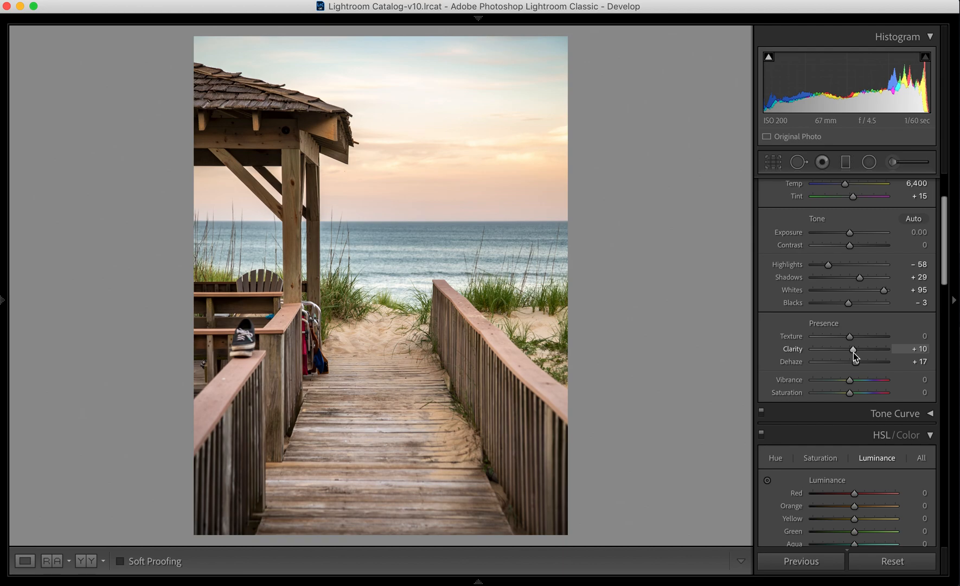
Step: Try the texture at -100 and +100, reset it to 0, and inspect the beach grass close up
{"action": "left_click_drag", "start_coordinate": [851, 339], "coordinate": [717, 332]}
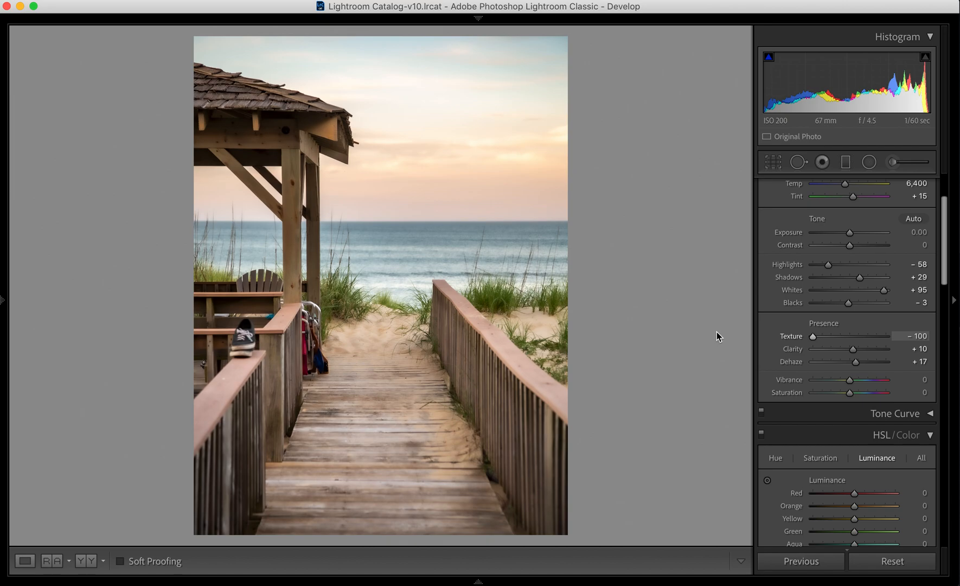
{"action": "left_click_drag", "start_coordinate": [718, 331], "coordinate": [942, 334]}
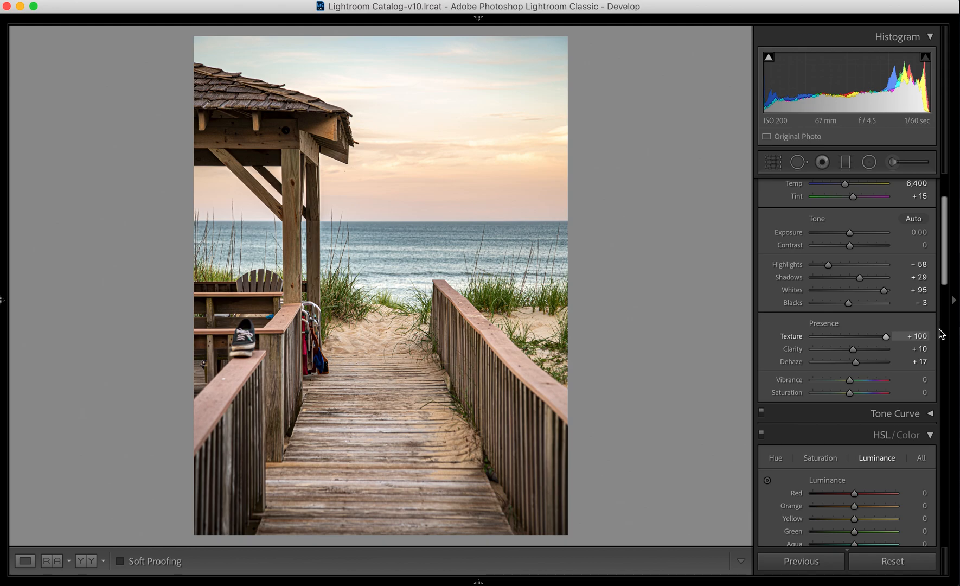
{"action": "left_click_drag", "start_coordinate": [886, 336], "coordinate": [858, 342]}
{"action": "double_click", "coordinate": [793, 337]}
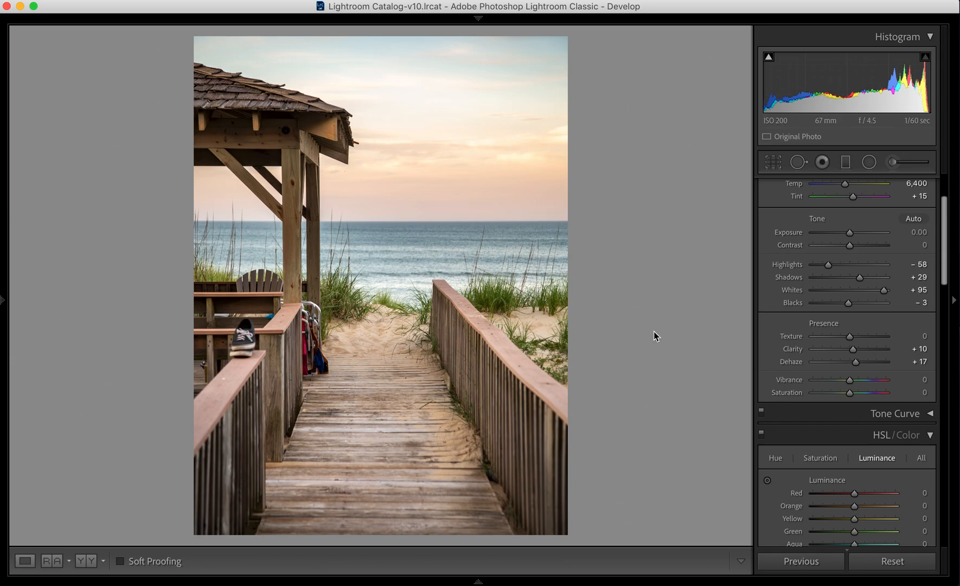
{"action": "left_click", "coordinate": [317, 312]}
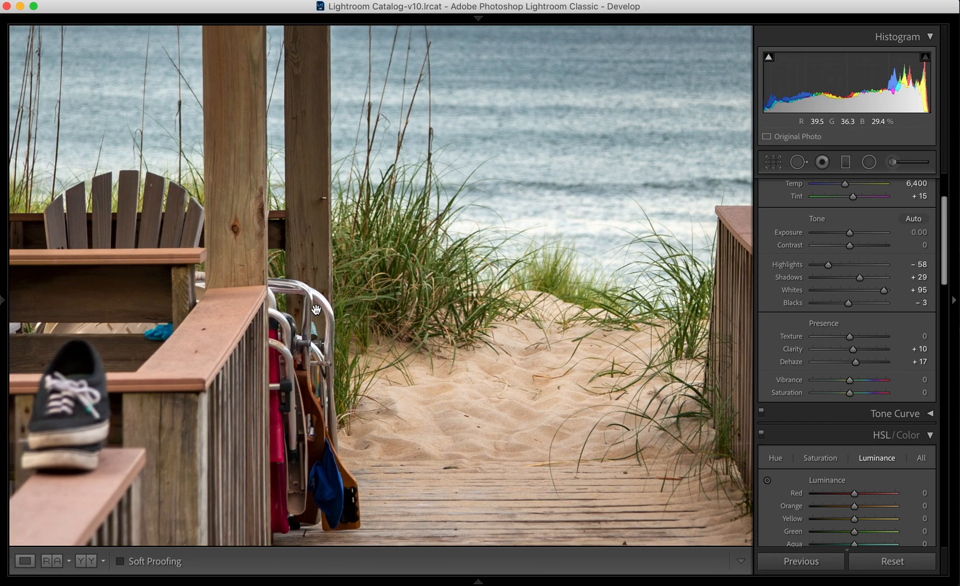
{"action": "left_click", "coordinate": [480, 317]}
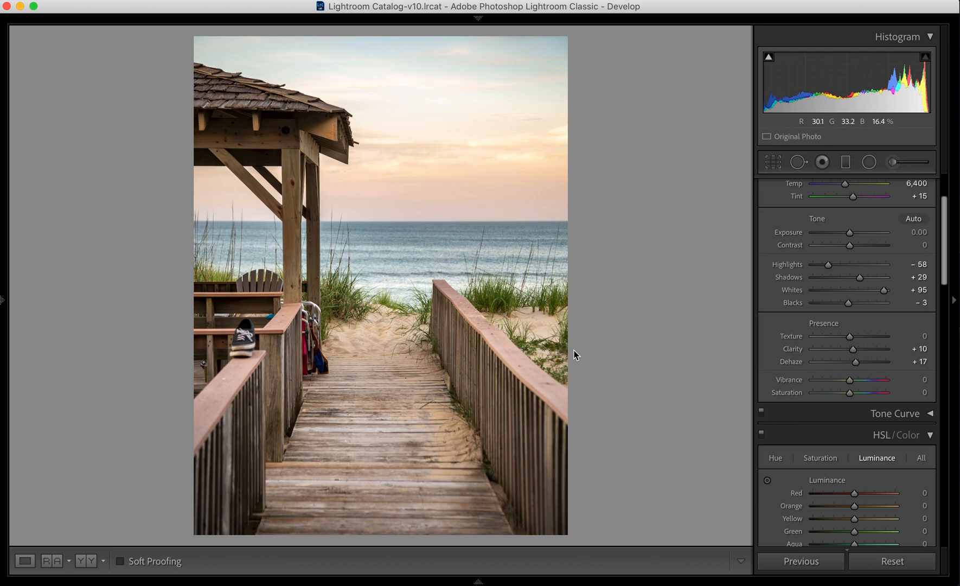
Step: Set the photo's vibrance to +11 and saturation to +10, trying vibrance at +100 first
{"action": "scroll", "coordinate": [815, 390], "scroll_direction": "down", "scroll_amount": 2}
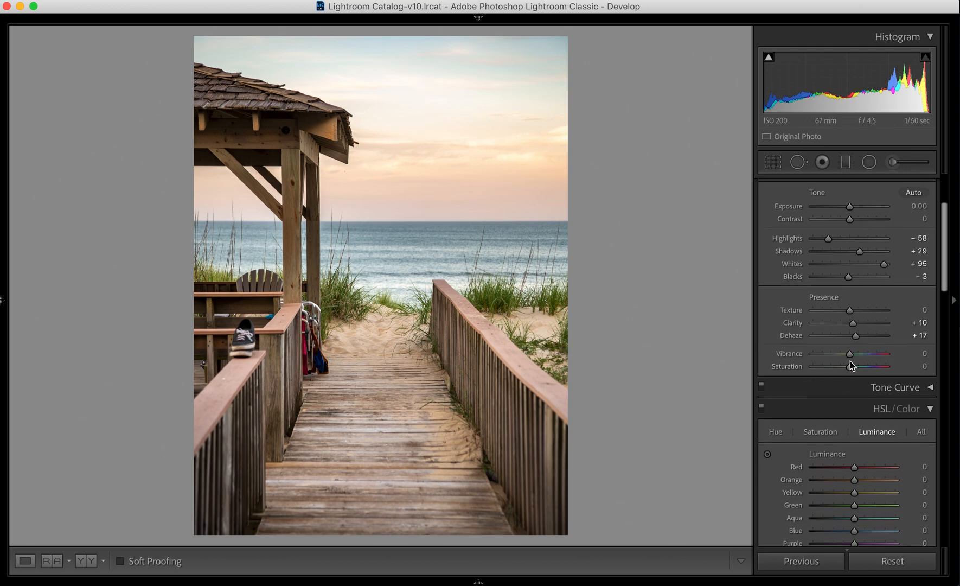
{"action": "left_click_drag", "start_coordinate": [850, 358], "coordinate": [887, 358]}
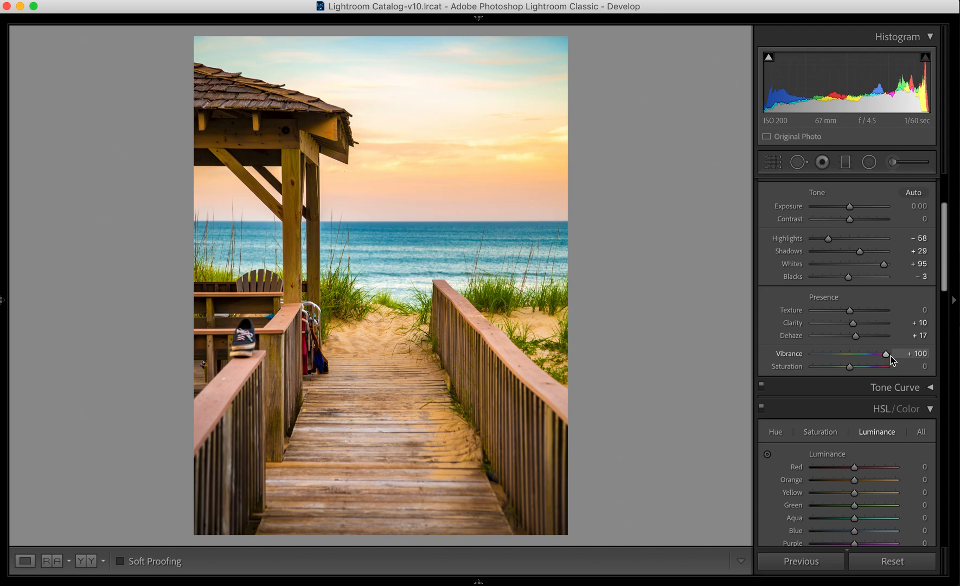
{"action": "left_click_drag", "start_coordinate": [890, 355], "coordinate": [853, 357]}
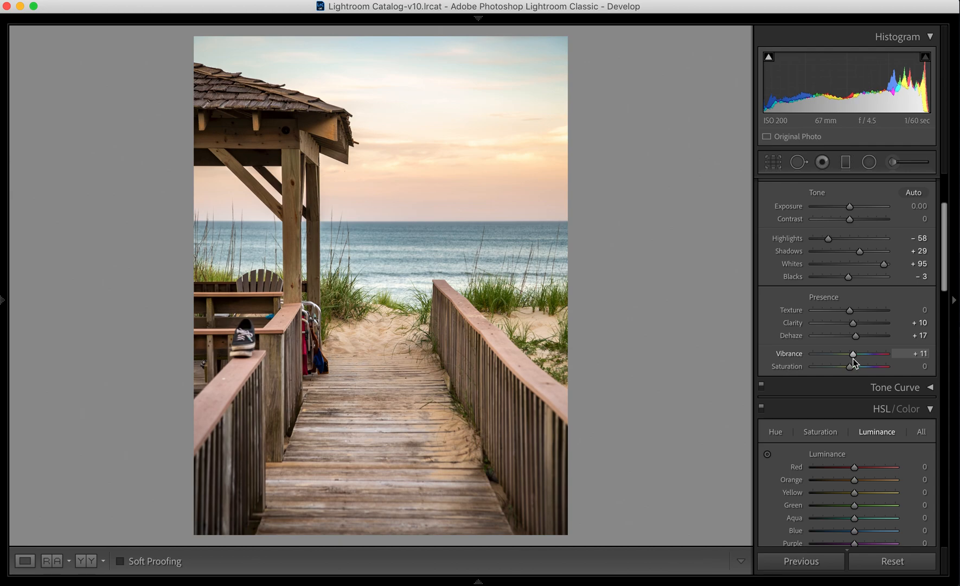
{"action": "mouse_move", "coordinate": [850, 367]}
{"action": "left_mouse_down"}
{"action": "mouse_move", "coordinate": [901, 369]}
{"action": "mouse_move", "coordinate": [778, 381]}
{"action": "mouse_move", "coordinate": [856, 384]}
{"action": "left_mouse_up"}
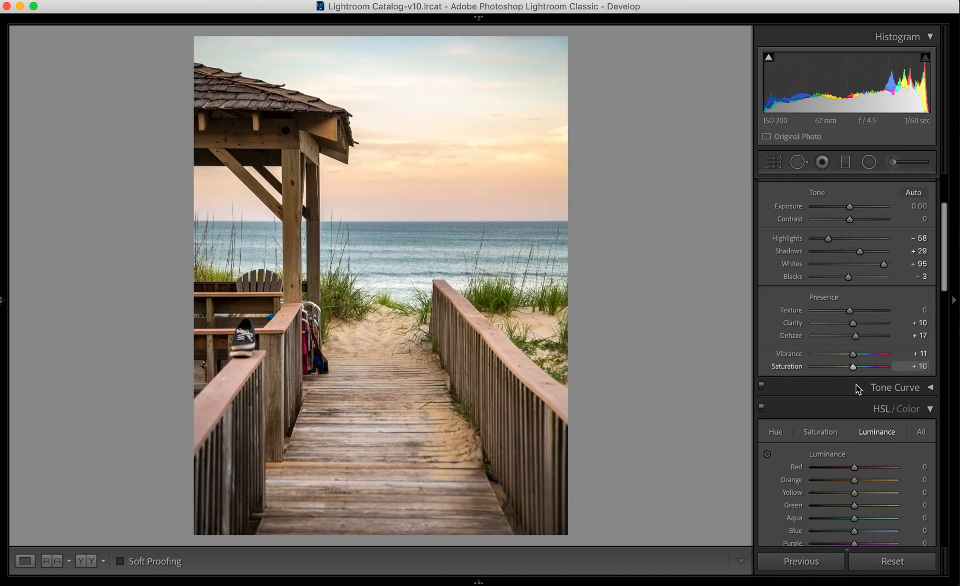
Step: Raise the HSL saturation by sampling the sunset sky and the ocean: orange +43, yellow +66, aqua +13 and blue +18
{"action": "scroll", "coordinate": [856, 384], "scroll_direction": "down", "scroll_amount": 5}
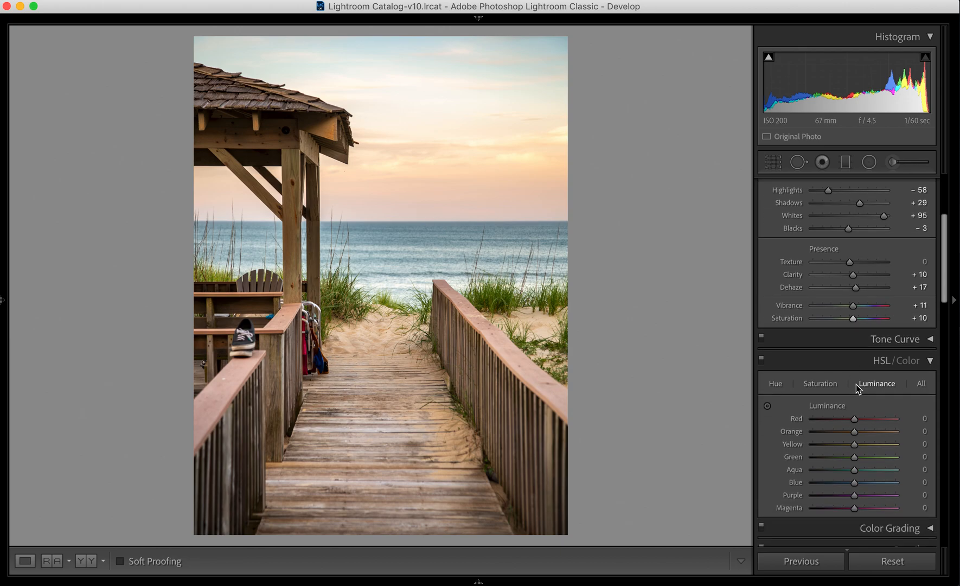
{"action": "scroll", "coordinate": [857, 384], "scroll_direction": "down", "scroll_amount": 2}
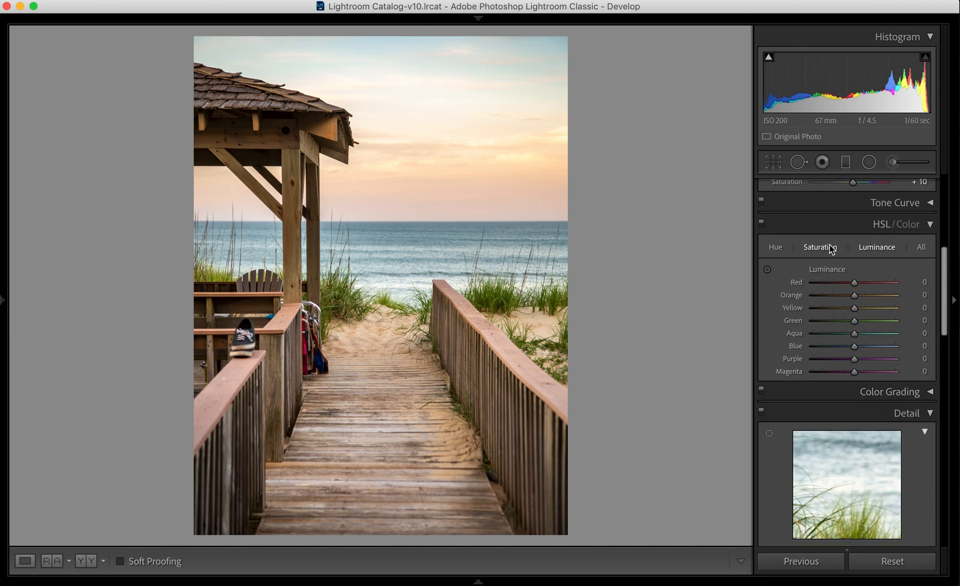
{"action": "left_click", "coordinate": [776, 250]}
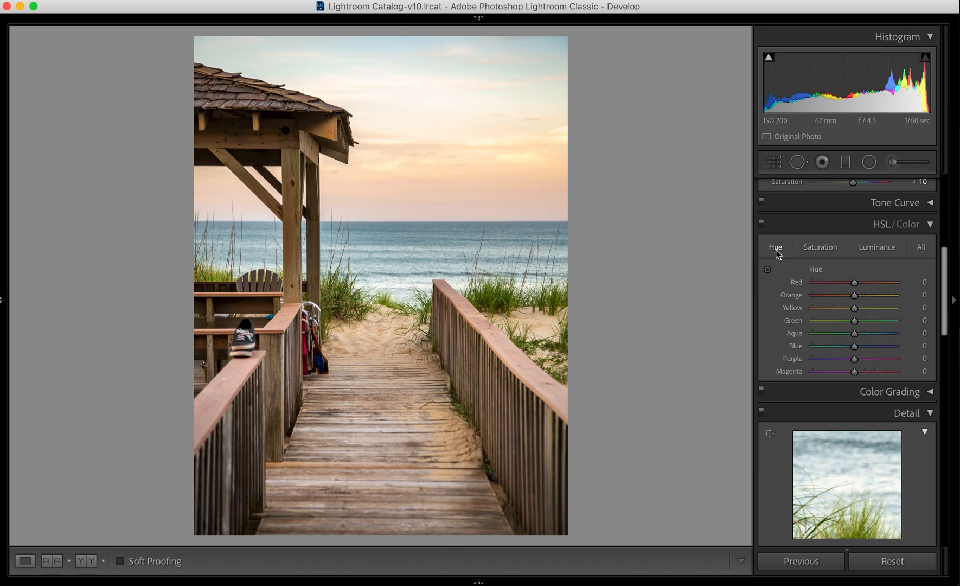
{"action": "left_click", "coordinate": [818, 250]}
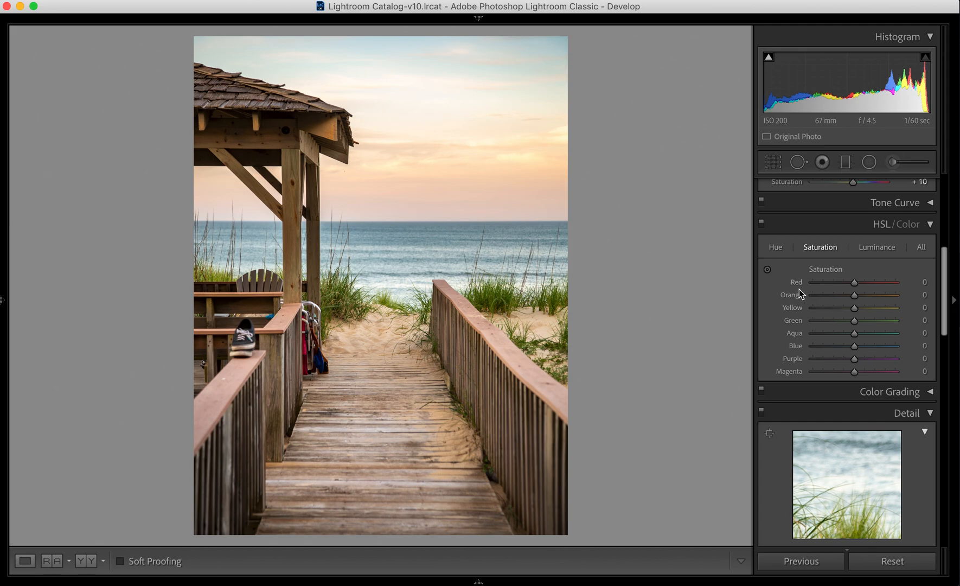
{"action": "left_click", "coordinate": [768, 269]}
{"action": "left_click", "coordinate": [768, 270]}
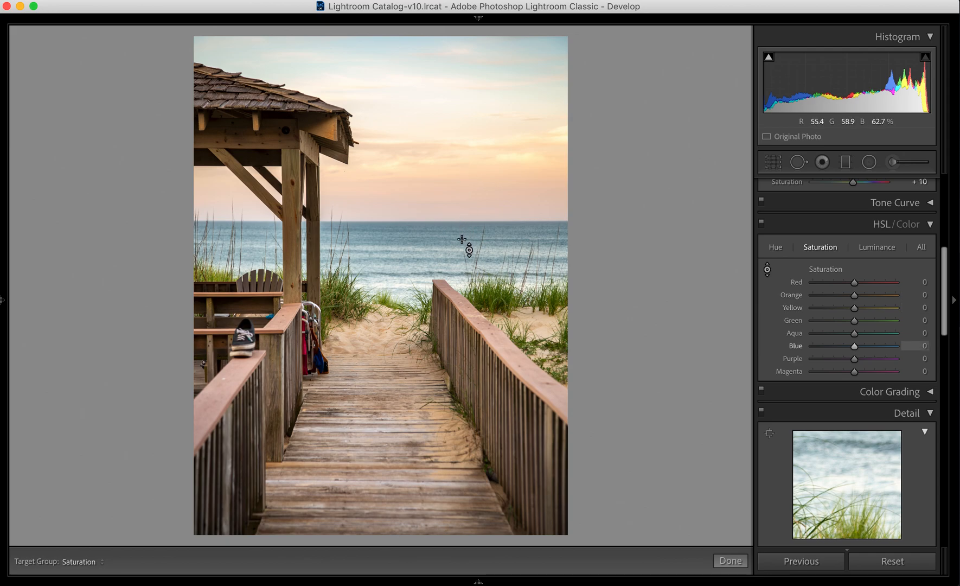
{"action": "left_click_drag", "start_coordinate": [451, 128], "coordinate": [451, 88]}
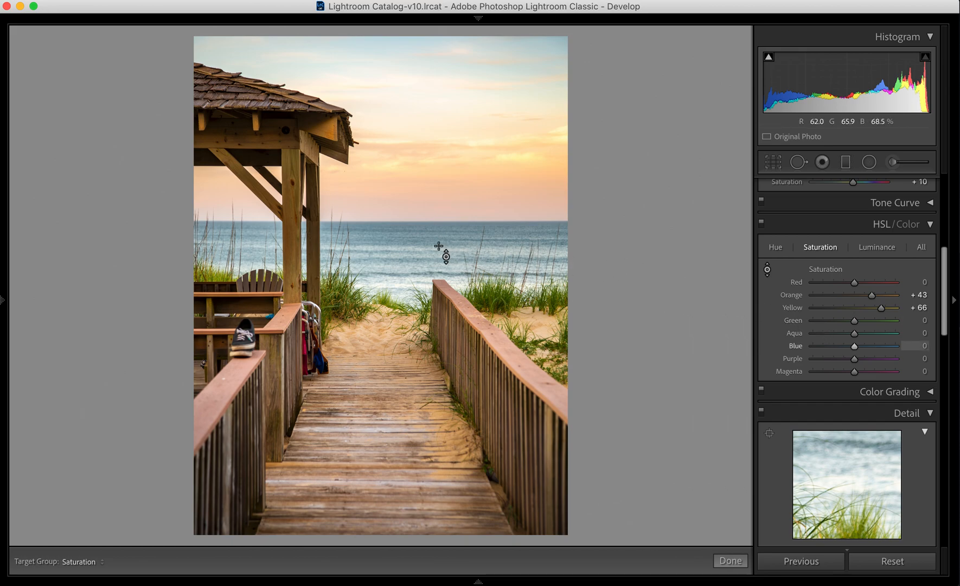
{"action": "mouse_move", "coordinate": [435, 248]}
{"action": "left_mouse_down"}
{"action": "mouse_move", "coordinate": [436, 220]}
{"action": "mouse_move", "coordinate": [435, 232]}
{"action": "left_mouse_up"}
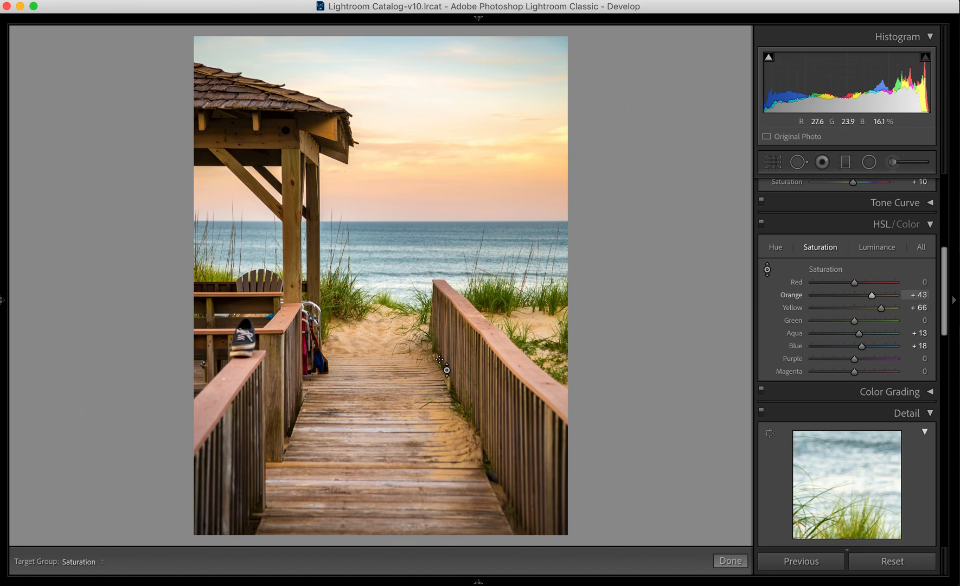
Step: Try HSL luminance at aqua -7 and blue -14 for the sky, reset both, and leave targeted adjustment
{"action": "scroll", "coordinate": [849, 372], "scroll_direction": "down", "scroll_amount": 5}
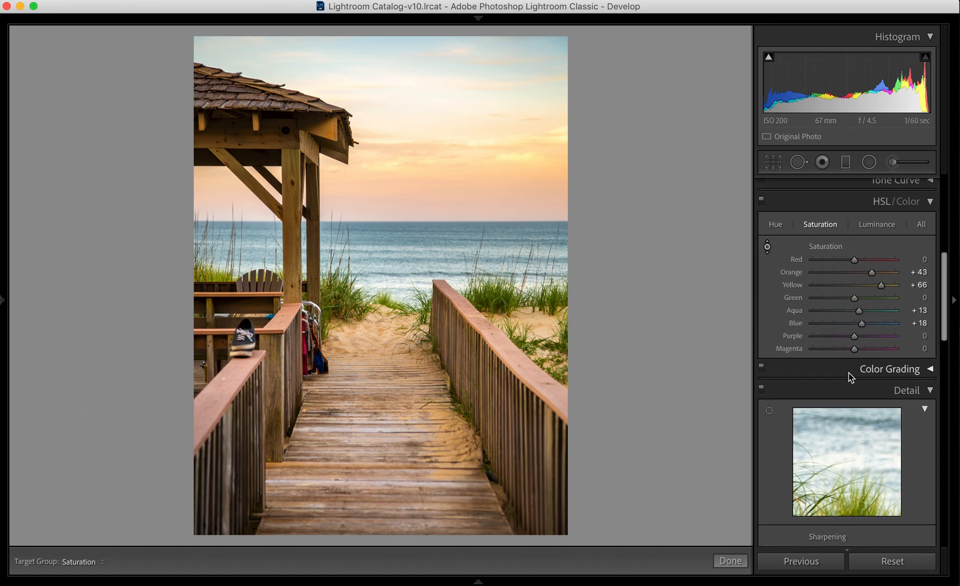
{"action": "scroll", "coordinate": [849, 375], "scroll_direction": "up", "scroll_amount": 4}
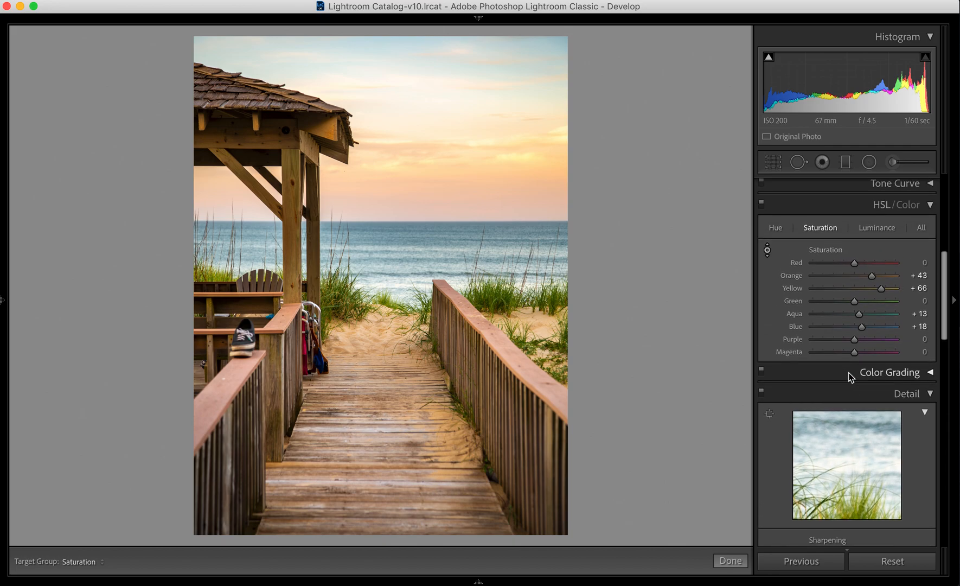
{"action": "left_click", "coordinate": [872, 230]}
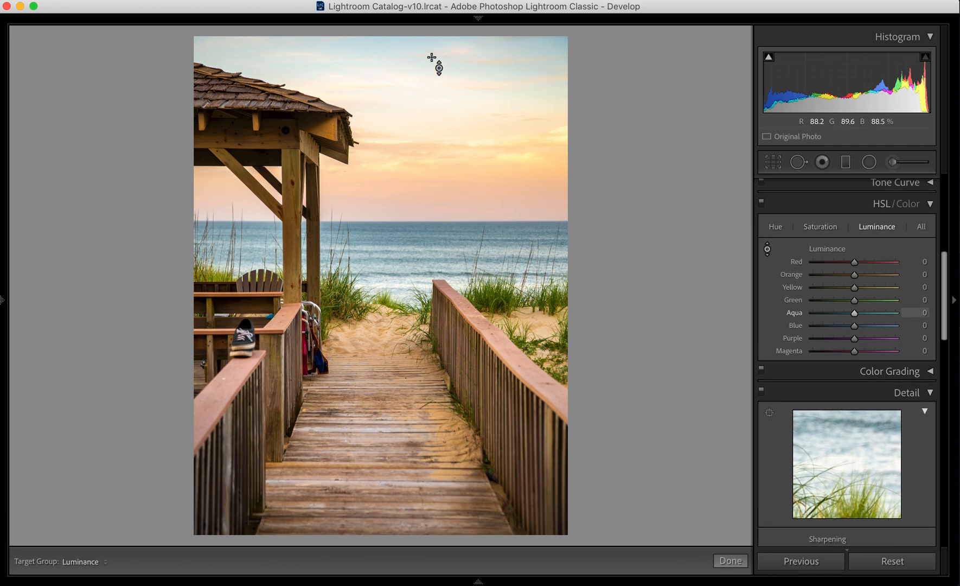
{"action": "mouse_move", "coordinate": [400, 47]}
{"action": "left_mouse_down"}
{"action": "mouse_move", "coordinate": [399, 101]}
{"action": "mouse_move", "coordinate": [401, 27]}
{"action": "left_mouse_up"}
{"action": "mouse_move", "coordinate": [393, 253]}
{"action": "left_mouse_down"}
{"action": "mouse_move", "coordinate": [396, 274]}
{"action": "mouse_move", "coordinate": [396, 253]}
{"action": "left_mouse_up"}
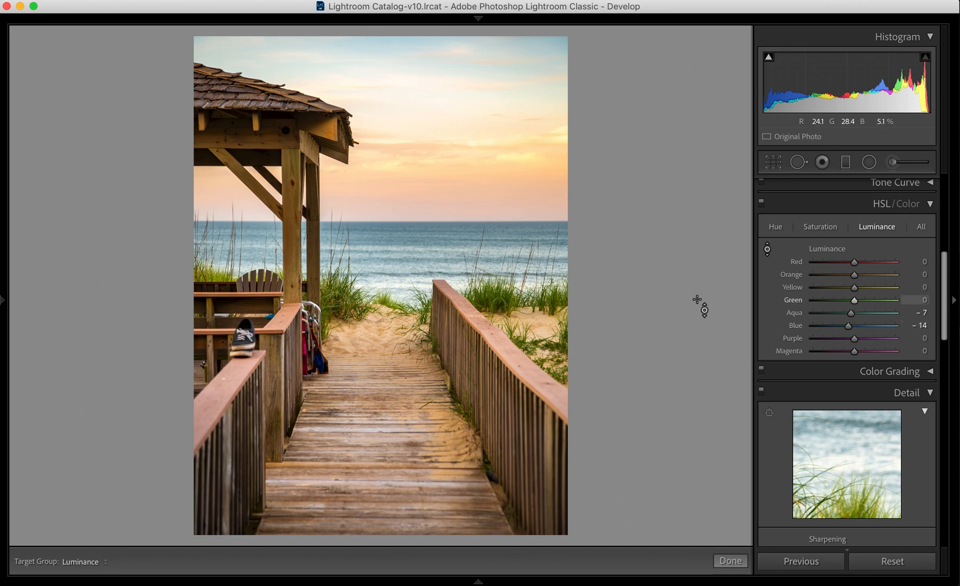
{"action": "double_click", "coordinate": [798, 327]}
{"action": "double_click", "coordinate": [796, 314]}
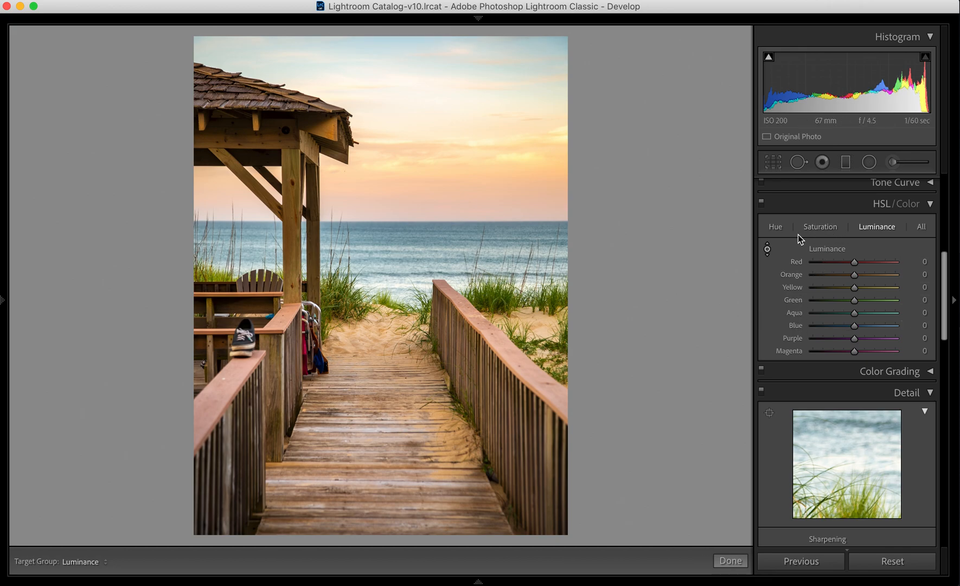
{"action": "left_click", "coordinate": [769, 251]}
Step: Enable the lens profile corrections and remove chromatic aberration
{"action": "scroll", "coordinate": [801, 348], "scroll_direction": "down", "scroll_amount": 5}
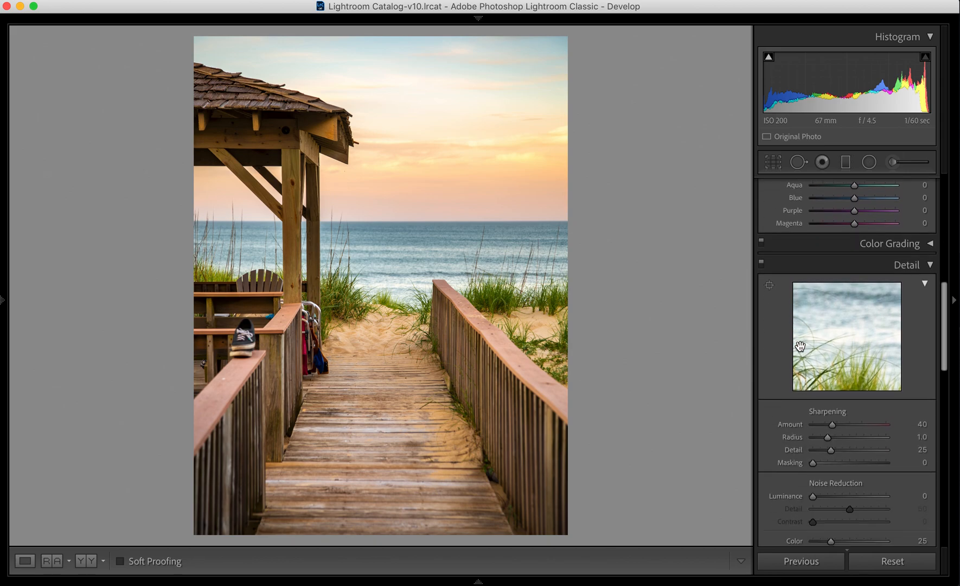
{"action": "scroll", "coordinate": [800, 346], "scroll_direction": "down", "scroll_amount": 10}
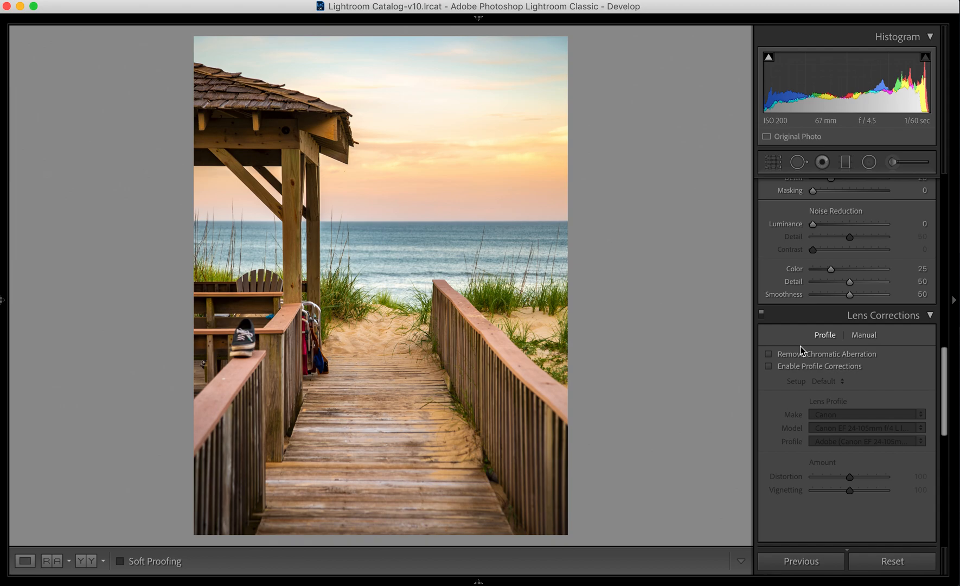
{"action": "left_click", "coordinate": [770, 367]}
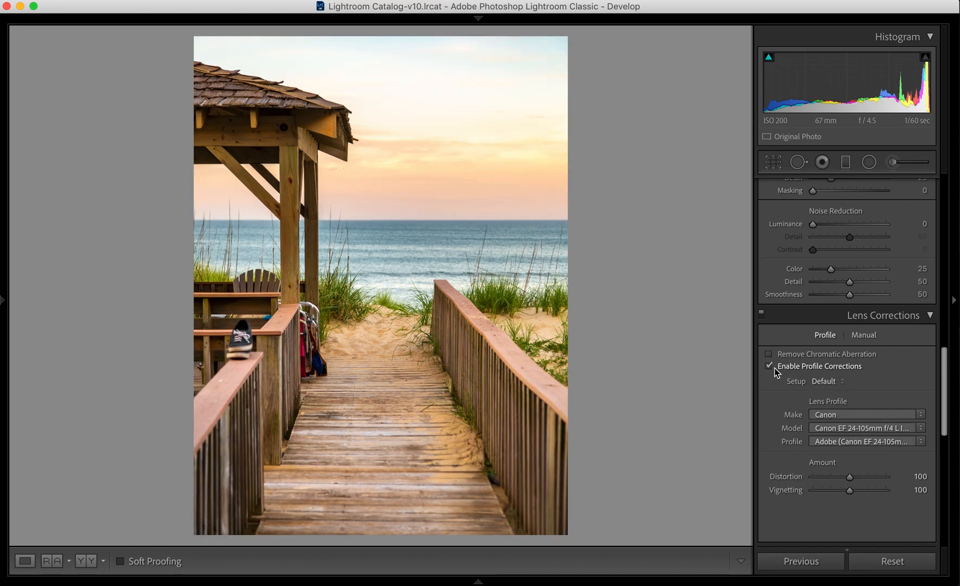
{"action": "left_click", "coordinate": [770, 355]}
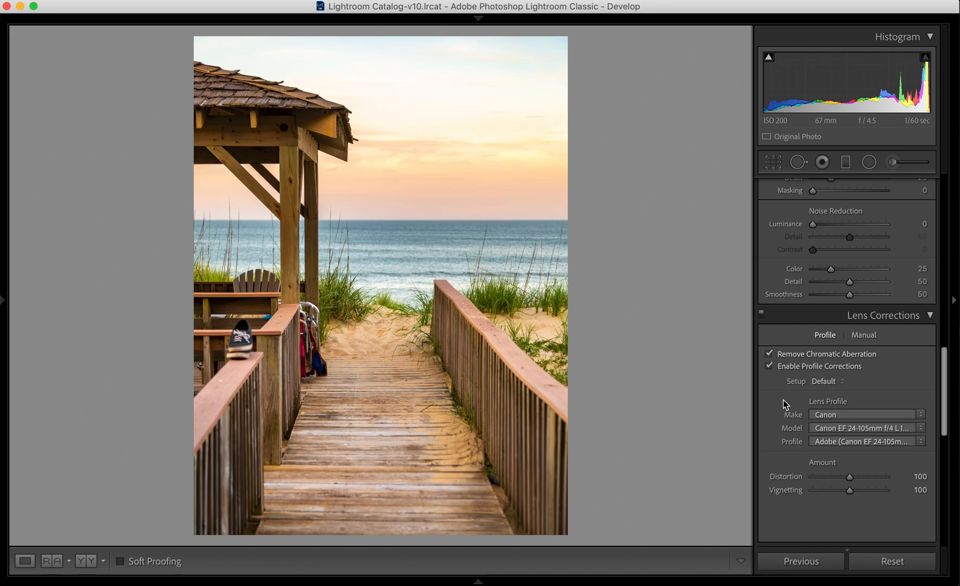
Step: Set the sharpening masking to 83 using the mask preview, and focus the detail preview on the beach grass
{"action": "scroll", "coordinate": [783, 400], "scroll_direction": "down", "scroll_amount": 3}
{"action": "scroll", "coordinate": [783, 400], "scroll_direction": "up", "scroll_amount": 5}
{"action": "scroll", "coordinate": [784, 400], "scroll_direction": "up", "scroll_amount": 5}
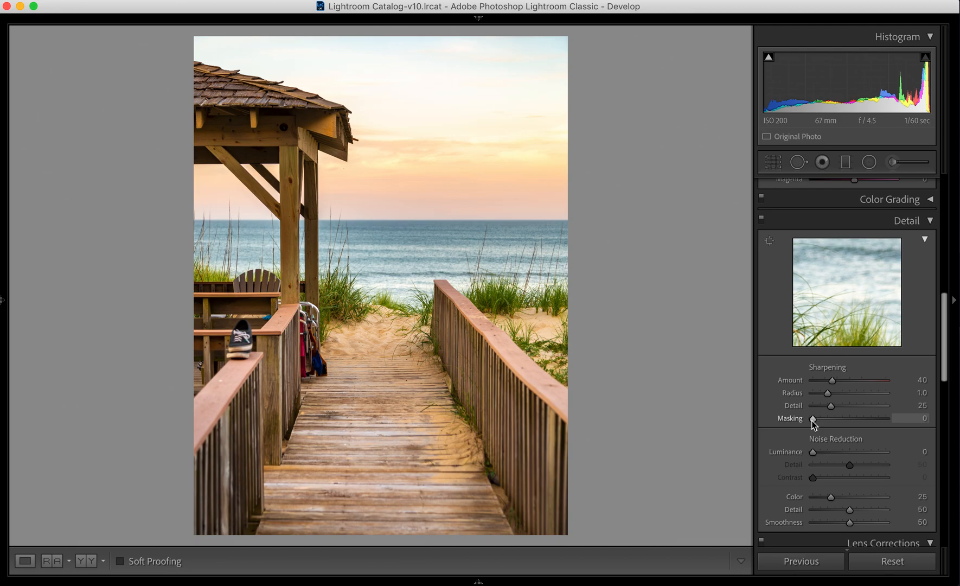
{"action": "left_click_drag", "start_coordinate": [813, 420], "coordinate": [869, 422]}
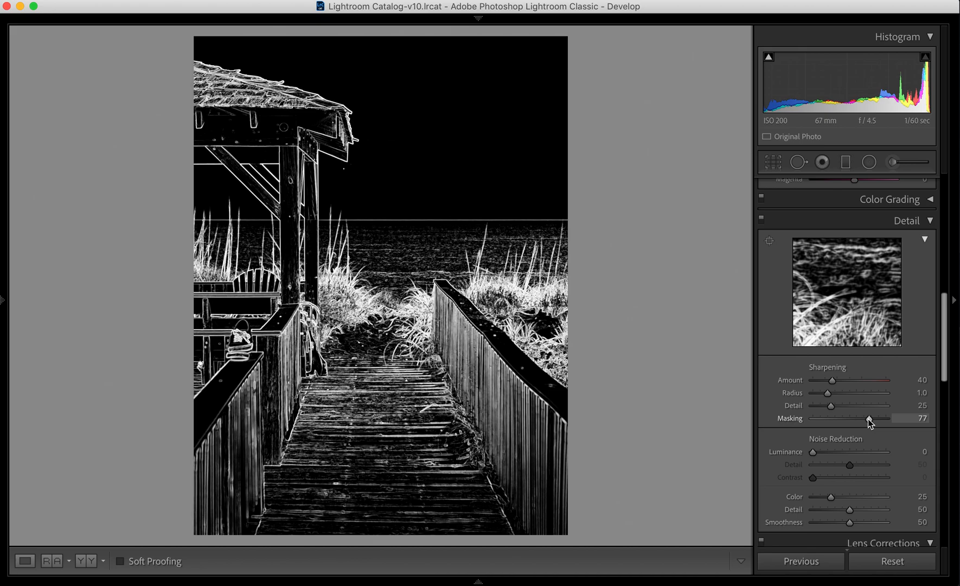
{"action": "left_click_drag", "start_coordinate": [869, 422], "coordinate": [873, 422]}
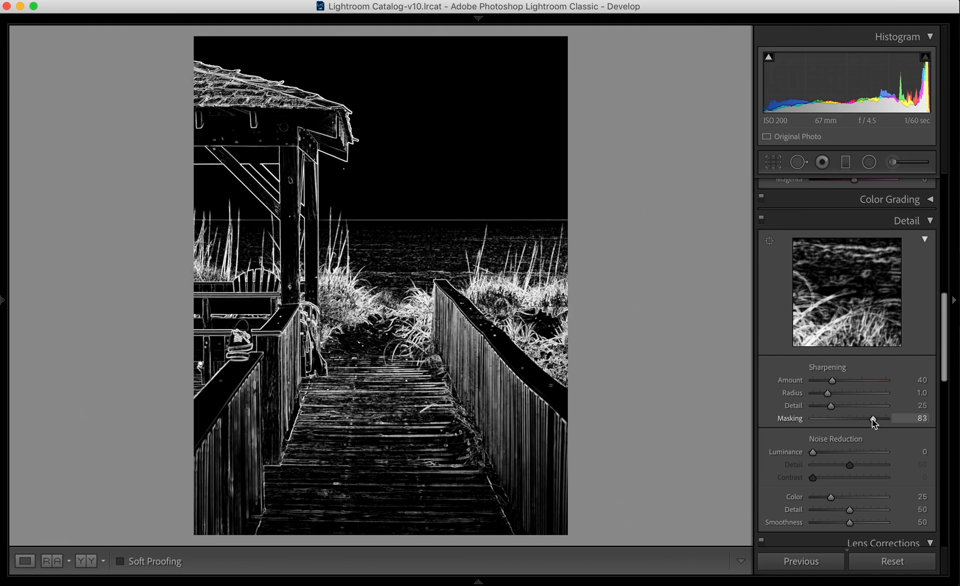
{"action": "left_click_drag", "start_coordinate": [873, 420], "coordinate": [872, 419]}
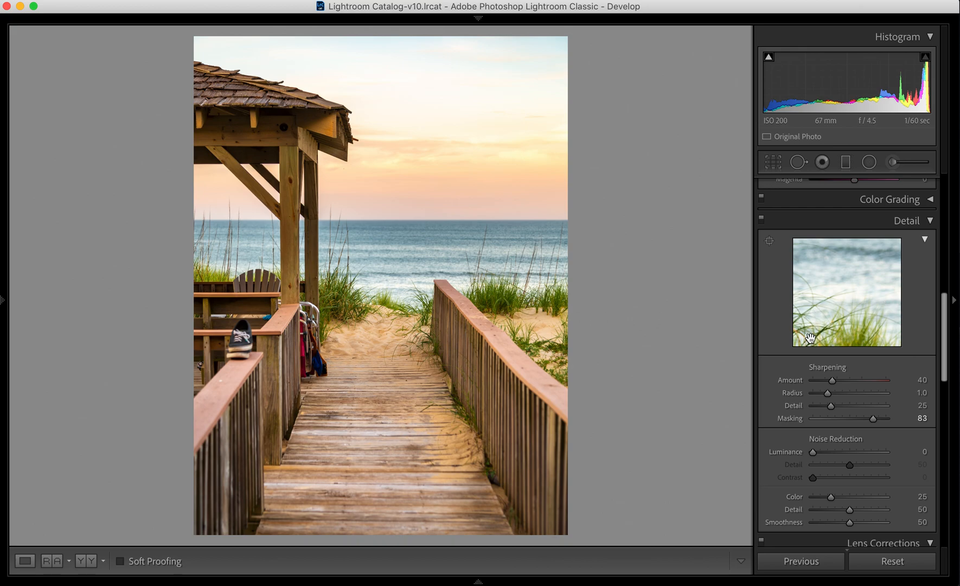
{"action": "left_click", "coordinate": [770, 240]}
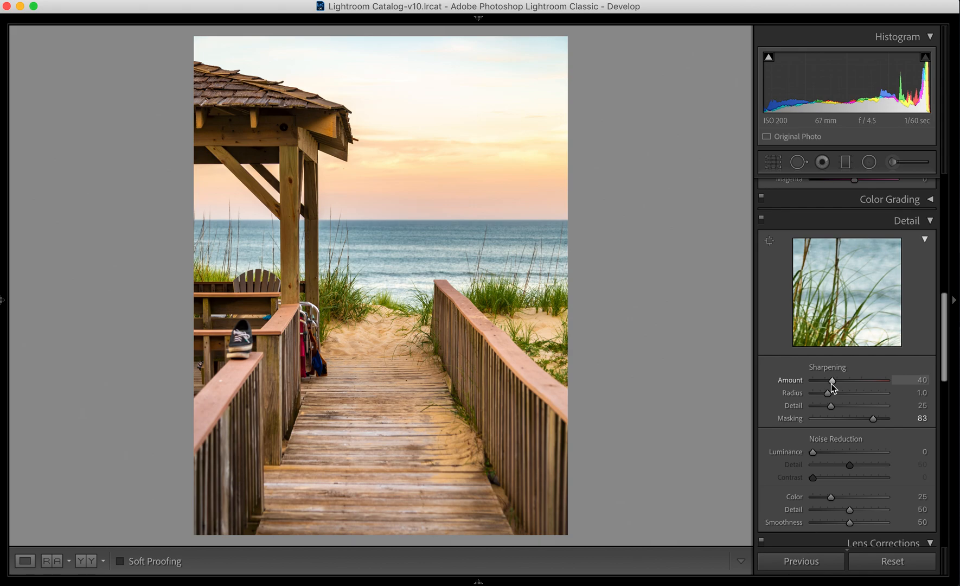
Step: Inspect a sharpening amount of 150 up close on the gazebo and sky, and set the amount to 59
{"action": "left_click_drag", "start_coordinate": [833, 383], "coordinate": [895, 388]}
{"action": "left_click", "coordinate": [305, 136]}
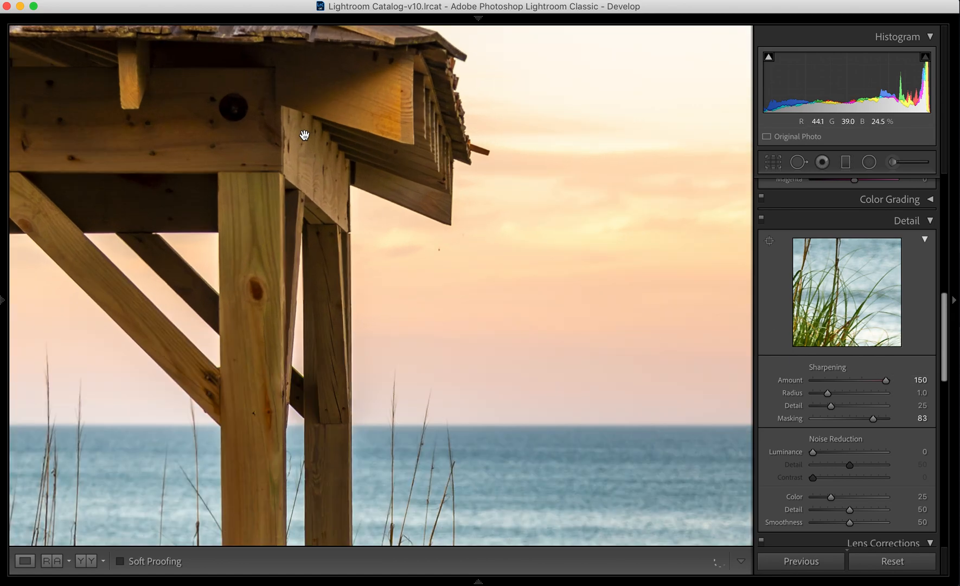
{"action": "left_click", "coordinate": [425, 133]}
{"action": "left_click", "coordinate": [428, 168]}
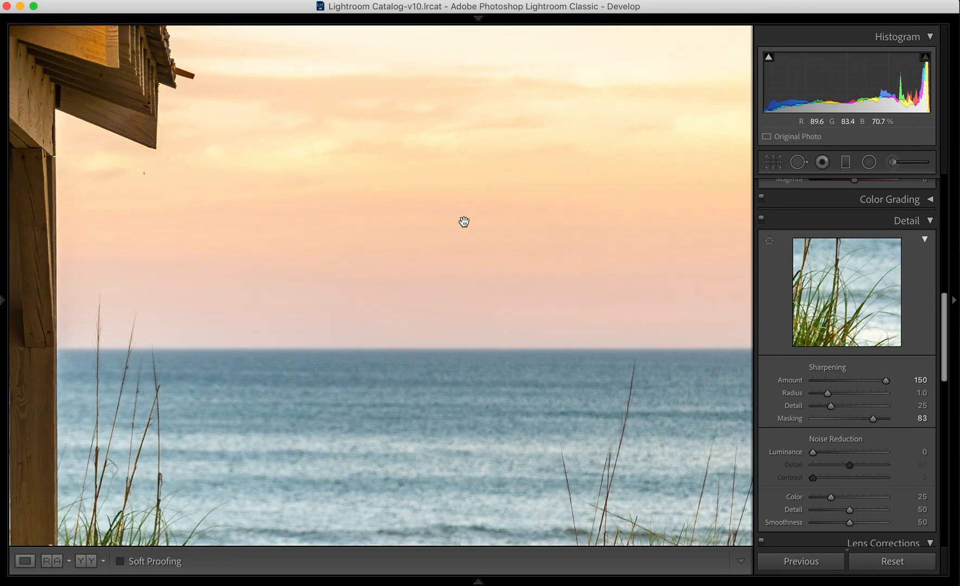
{"action": "left_click", "coordinate": [451, 243]}
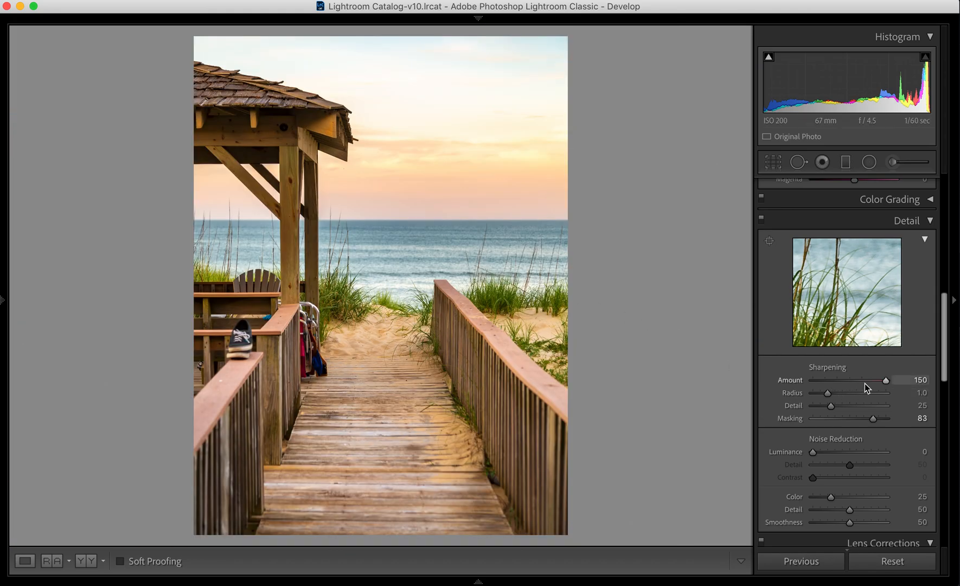
{"action": "left_click_drag", "start_coordinate": [888, 380], "coordinate": [845, 381]}
{"action": "left_click_drag", "start_coordinate": [844, 378], "coordinate": [842, 380]}
Step: Try strong luminance noise reduction on the photo and return it to 0
{"action": "scroll", "coordinate": [839, 424], "scroll_direction": "down", "scroll_amount": 5}
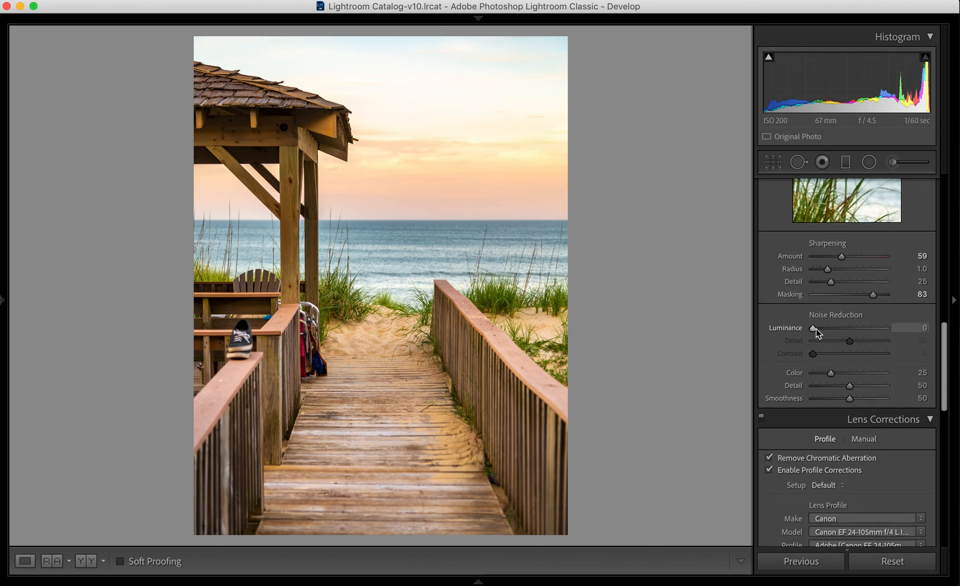
{"action": "left_click_drag", "start_coordinate": [816, 329], "coordinate": [922, 327]}
{"action": "left_click_drag", "start_coordinate": [860, 335], "coordinate": [809, 331]}
Step: Try post-crop vignetting amounts of -17 and -9, and reset the amount to 0
{"action": "scroll", "coordinate": [778, 439], "scroll_direction": "down", "scroll_amount": 10}
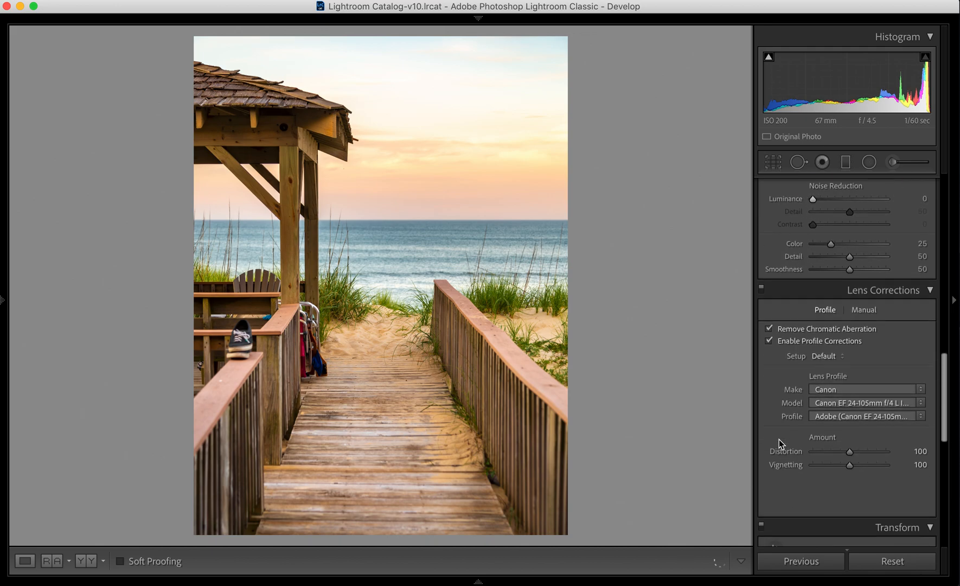
{"action": "scroll", "coordinate": [778, 439], "scroll_direction": "up", "scroll_amount": 1}
{"action": "scroll", "coordinate": [779, 439], "scroll_direction": "down", "scroll_amount": 1}
{"action": "scroll", "coordinate": [779, 439], "scroll_direction": "up", "scroll_amount": 1}
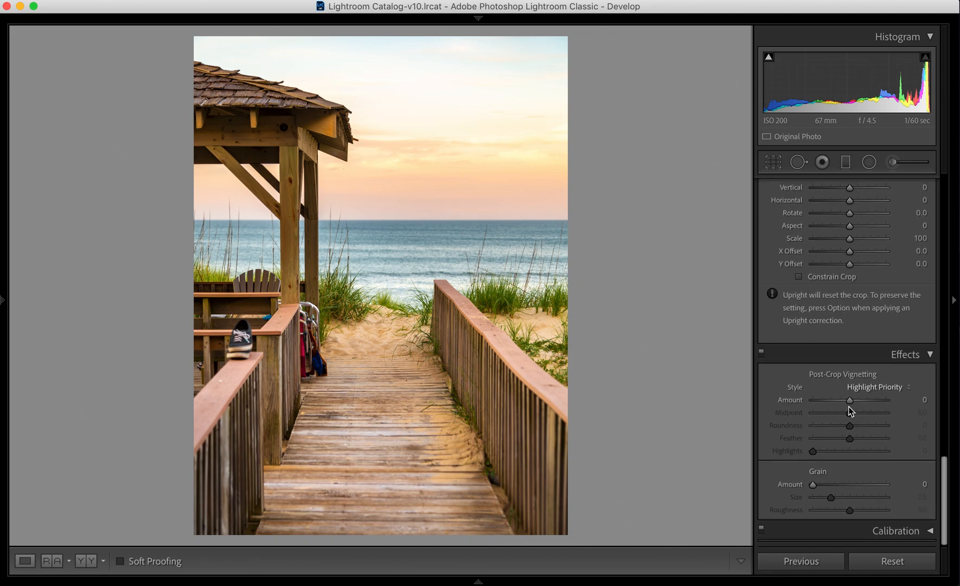
{"action": "mouse_move", "coordinate": [850, 402]}
{"action": "left_mouse_down"}
{"action": "mouse_move", "coordinate": [822, 406]}
{"action": "mouse_move", "coordinate": [883, 403]}
{"action": "mouse_move", "coordinate": [842, 398]}
{"action": "left_mouse_up"}
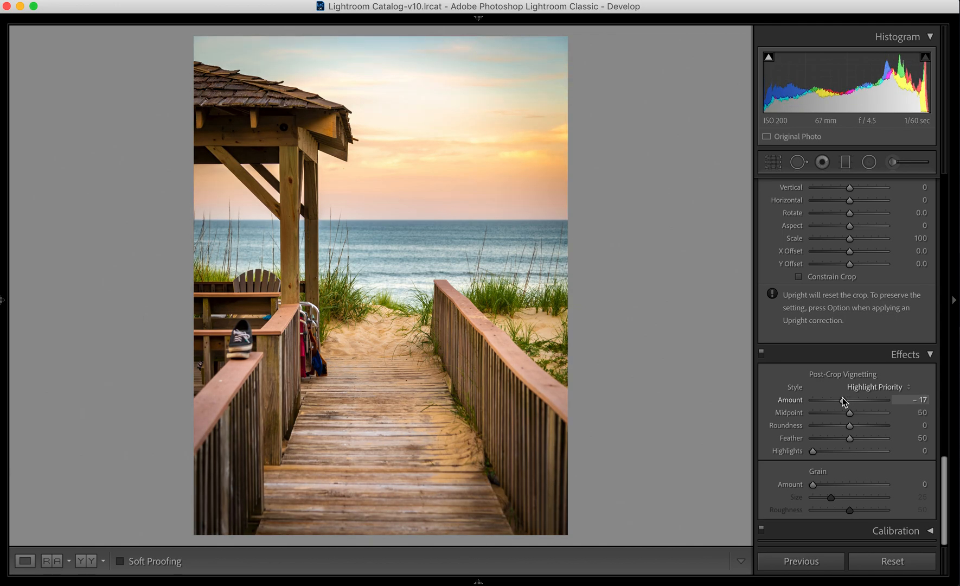
{"action": "left_click_drag", "start_coordinate": [844, 403], "coordinate": [846, 398]}
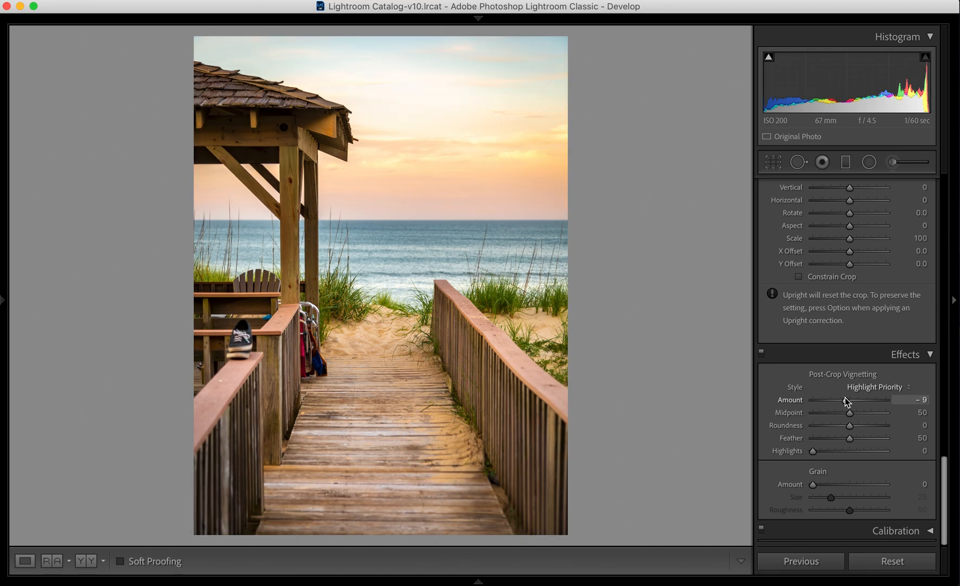
{"action": "double_click", "coordinate": [800, 402]}
Step: Compare the virtual copy with the earlier edit of the boardwalk photo and return to the copy
{"action": "scroll", "coordinate": [800, 404], "scroll_direction": "up", "scroll_amount": 15}
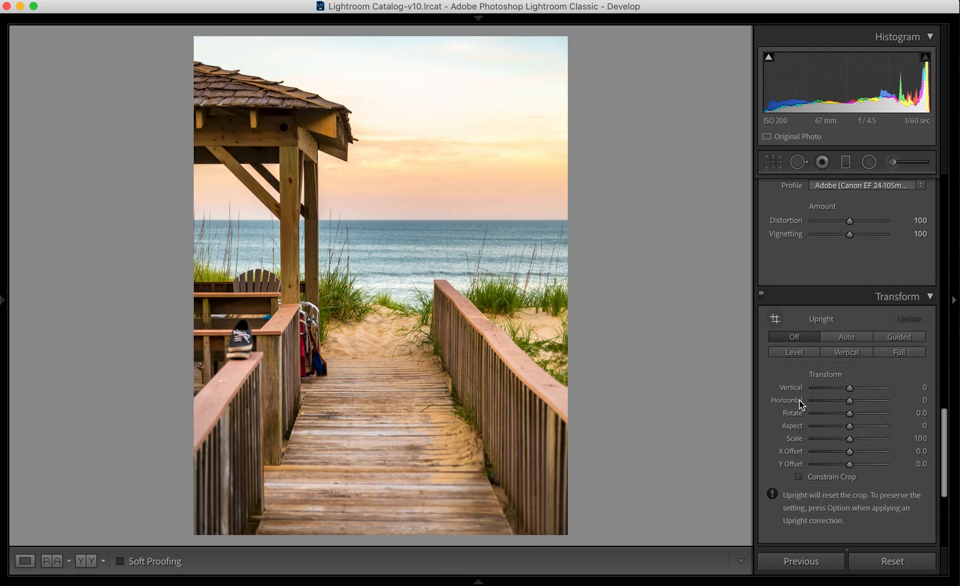
{"action": "scroll", "coordinate": [800, 405], "scroll_direction": "up", "scroll_amount": 15}
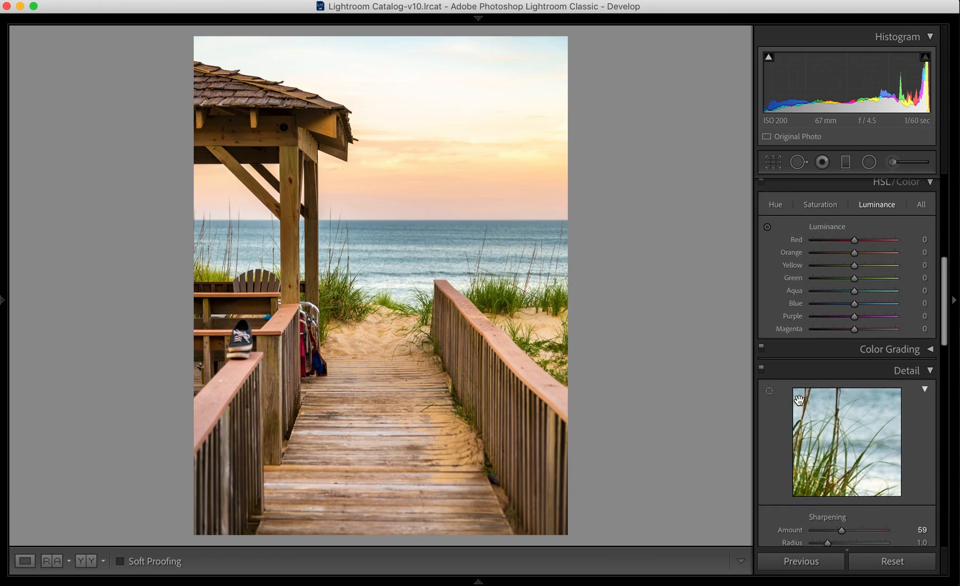
{"action": "scroll", "coordinate": [800, 404], "scroll_direction": "up", "scroll_amount": 2}
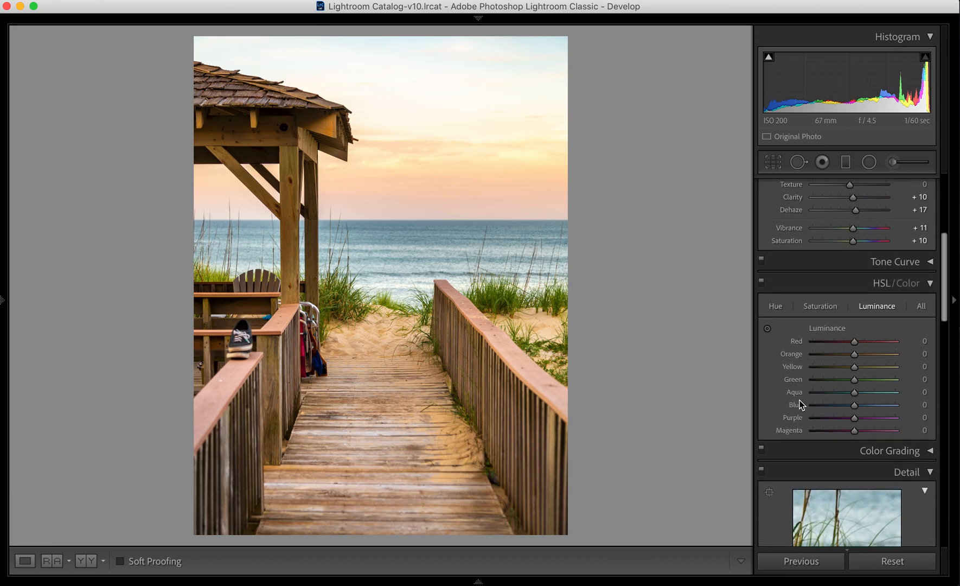
{"action": "mouse_move", "coordinate": [459, 583]}
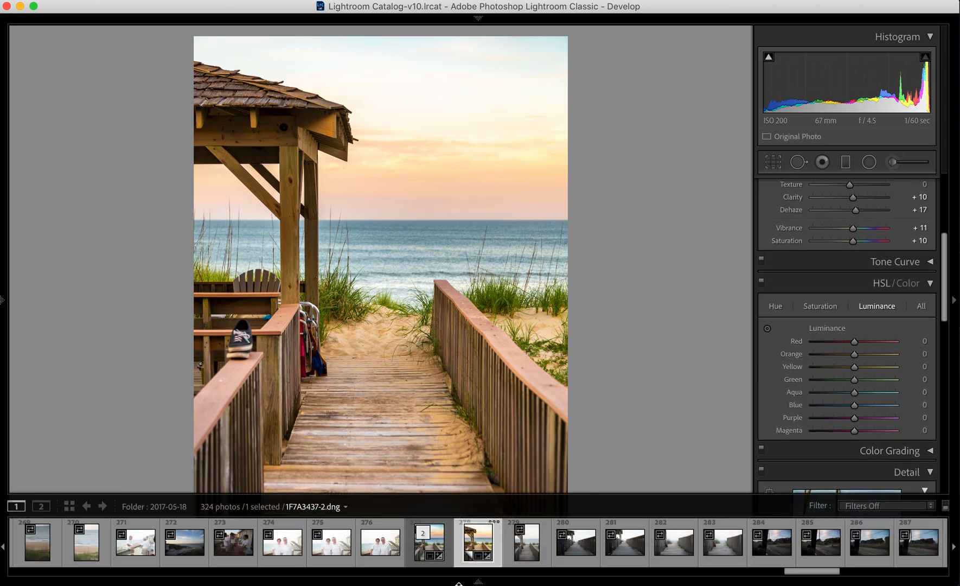
{"action": "left_click", "coordinate": [430, 549]}
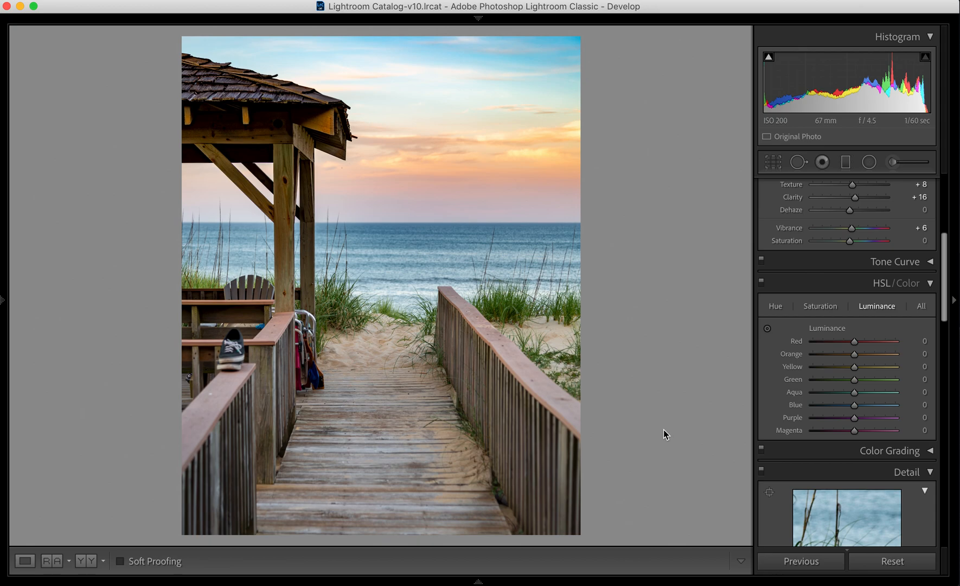
{"action": "mouse_move", "coordinate": [383, 583]}
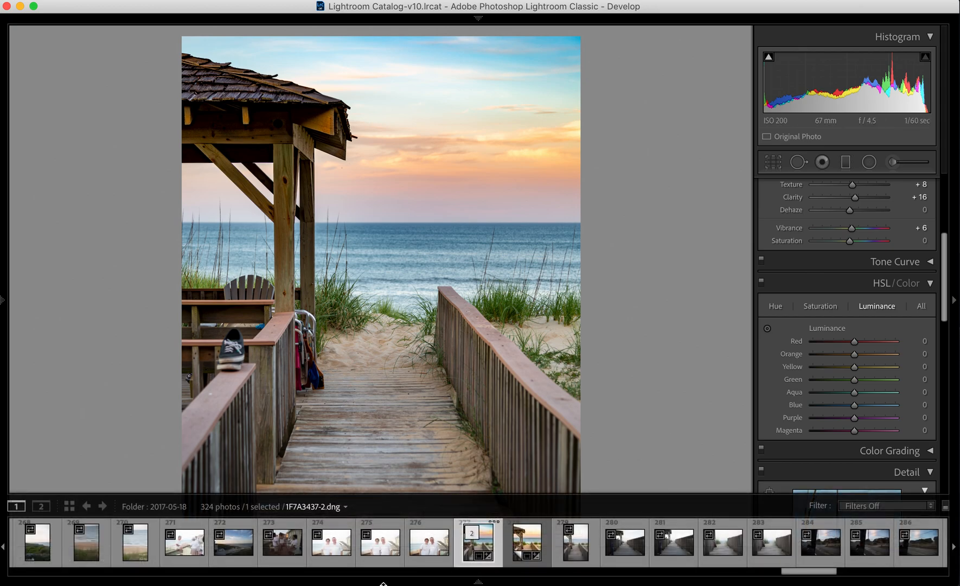
{"action": "left_click", "coordinate": [525, 543]}
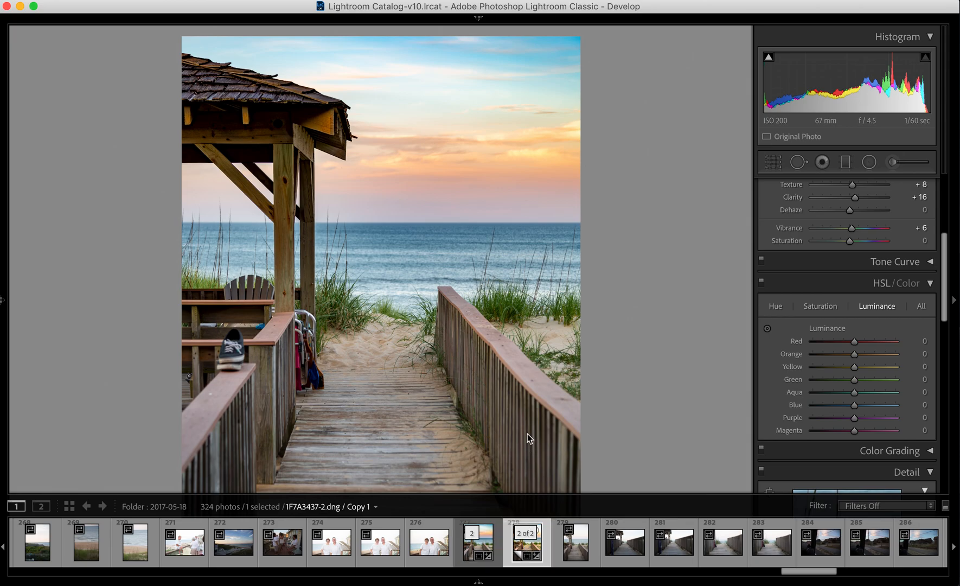
{"action": "key", "text": "Right"}
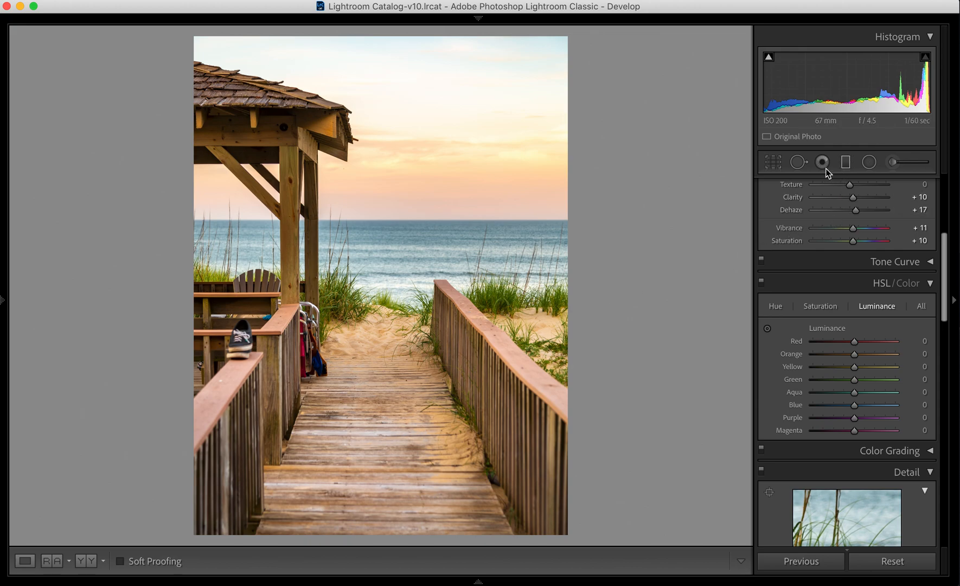
Step: Set the photo's white balance preset to Daylight
{"action": "scroll", "coordinate": [797, 188], "scroll_direction": "up", "scroll_amount": 8}
{"action": "left_click", "coordinate": [898, 249]}
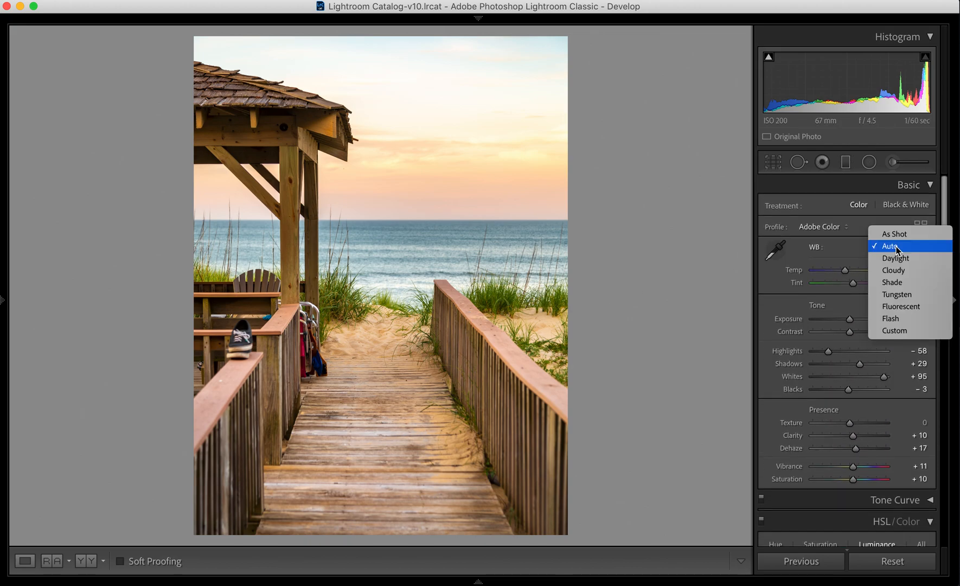
{"action": "left_click", "coordinate": [896, 259]}
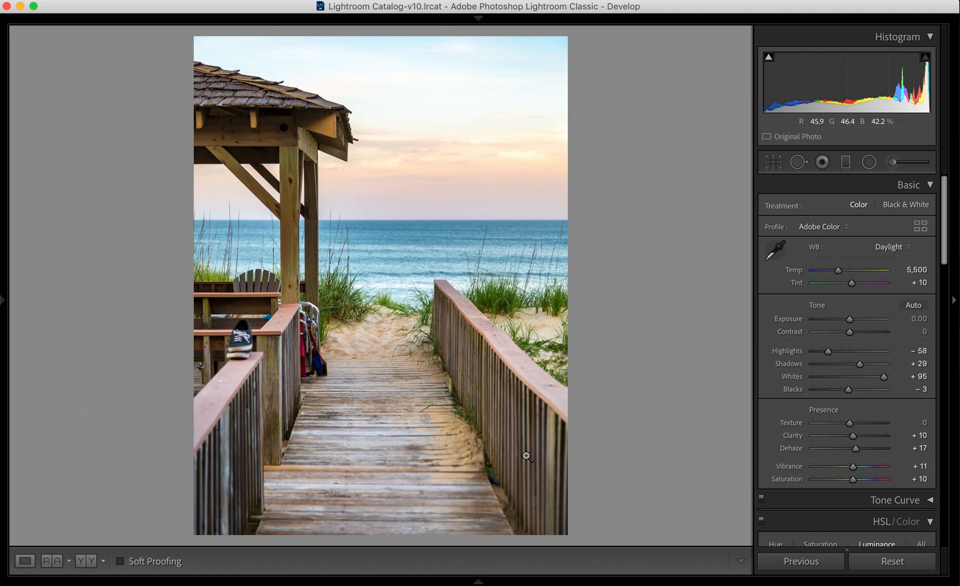
Step: Review the photo's HSL, detail, lens correction, transform and effects settings
{"action": "scroll", "coordinate": [834, 445], "scroll_direction": "down", "scroll_amount": 3}
{"action": "scroll", "coordinate": [834, 446], "scroll_direction": "down", "scroll_amount": 15}
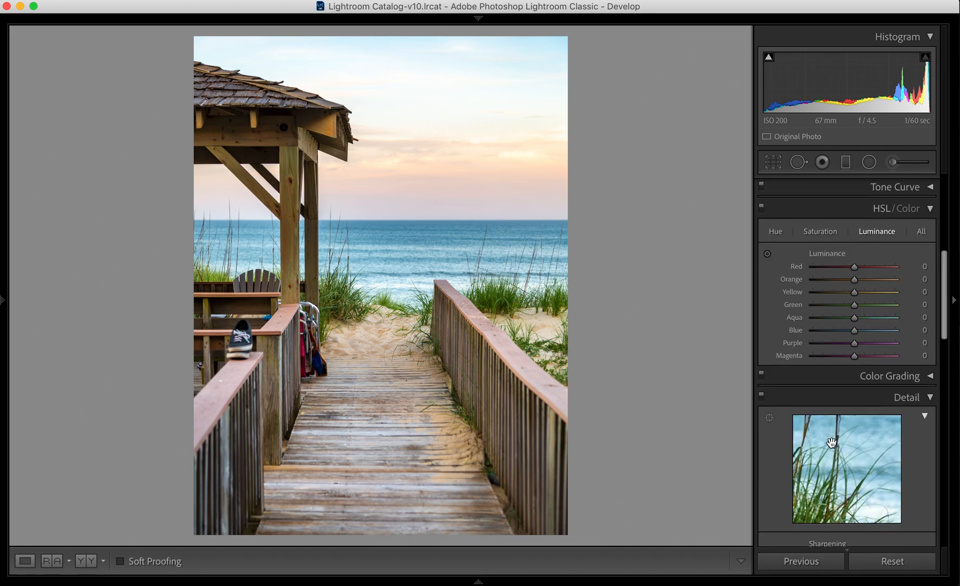
{"action": "scroll", "coordinate": [834, 446], "scroll_direction": "down", "scroll_amount": 5}
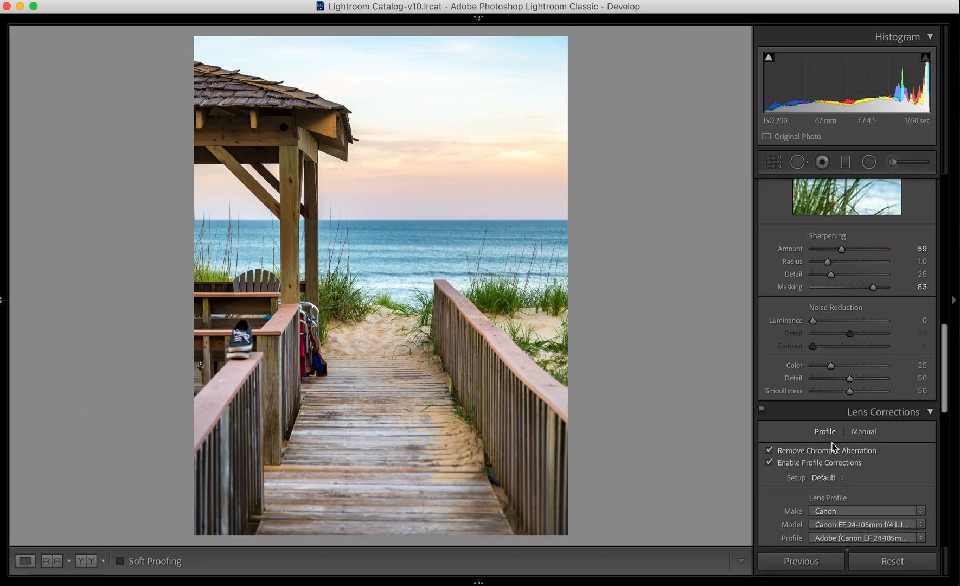
{"action": "scroll", "coordinate": [834, 446], "scroll_direction": "down", "scroll_amount": 12}
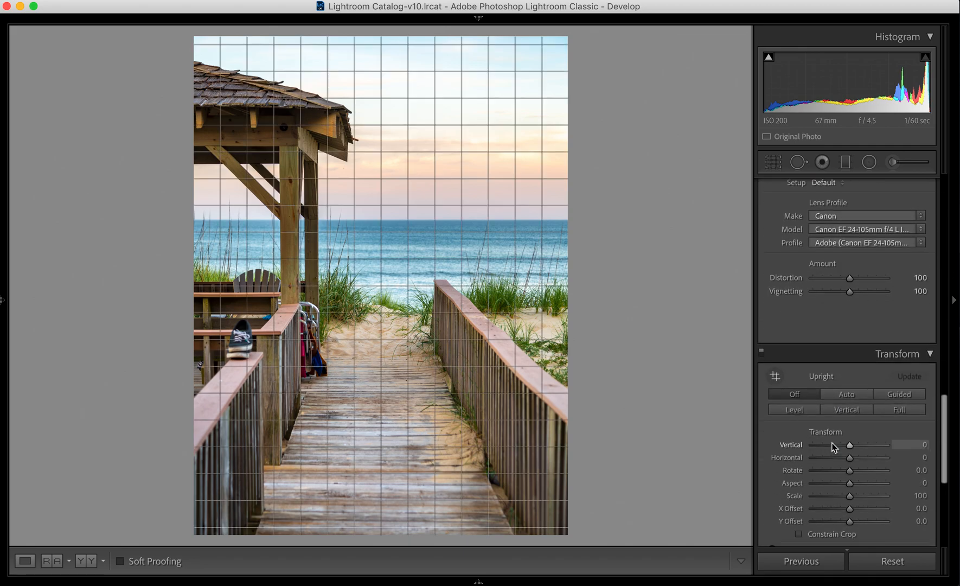
{"action": "scroll", "coordinate": [834, 446], "scroll_direction": "down", "scroll_amount": 8}
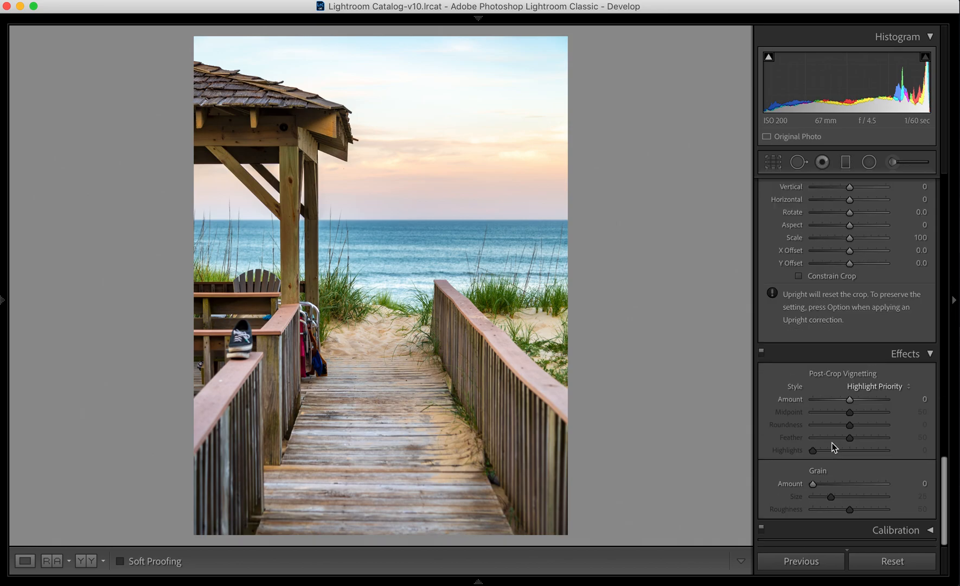
{"action": "scroll", "coordinate": [834, 446], "scroll_direction": "up", "scroll_amount": 18}
{"action": "scroll", "coordinate": [834, 446], "scroll_direction": "up", "scroll_amount": 15}
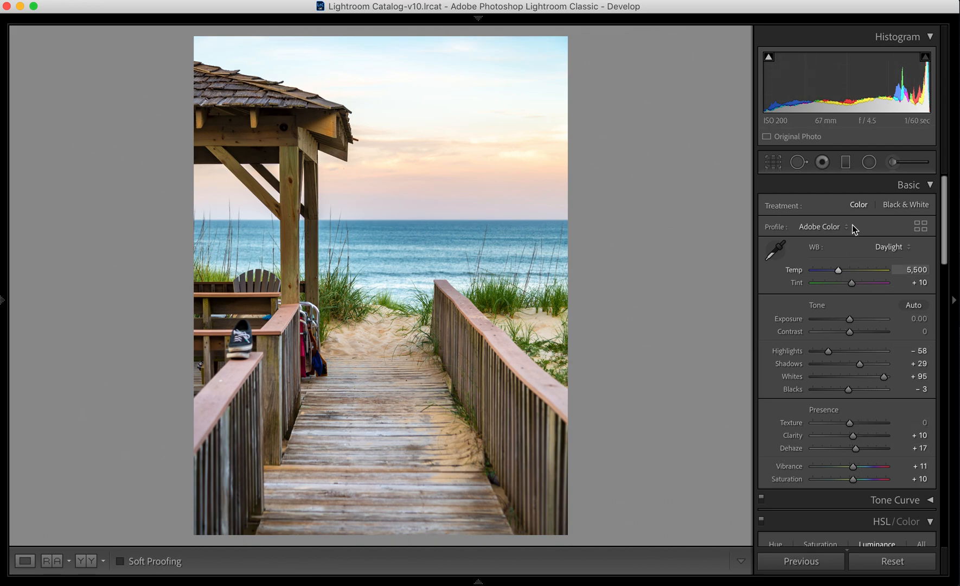
Step: Examine the settings of the existing graduated filter over the sky and close the filter
{"action": "left_click", "coordinate": [847, 161]}
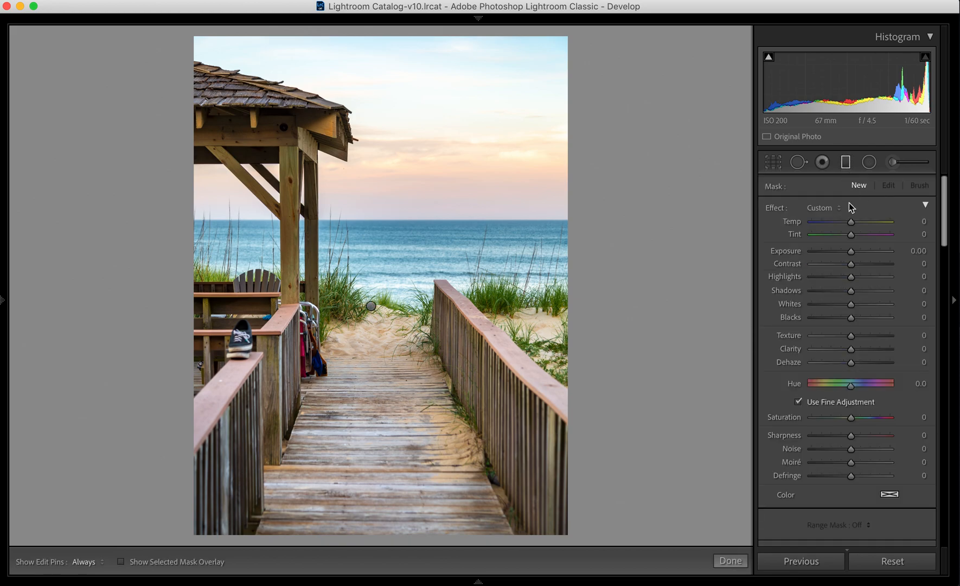
{"action": "left_click", "coordinate": [372, 306]}
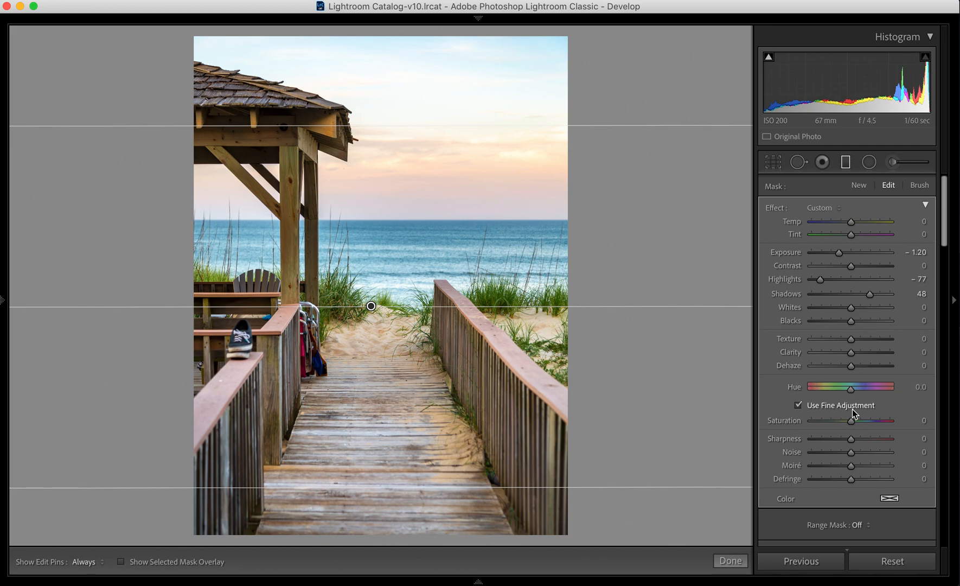
{"action": "mouse_move", "coordinate": [852, 422]}
{"action": "left_mouse_down"}
{"action": "mouse_move", "coordinate": [871, 424]}
{"action": "mouse_move", "coordinate": [853, 422]}
{"action": "left_mouse_up"}
{"action": "scroll", "coordinate": [856, 389], "scroll_direction": "down", "scroll_amount": 2}
{"action": "scroll", "coordinate": [857, 389], "scroll_direction": "down", "scroll_amount": 1}
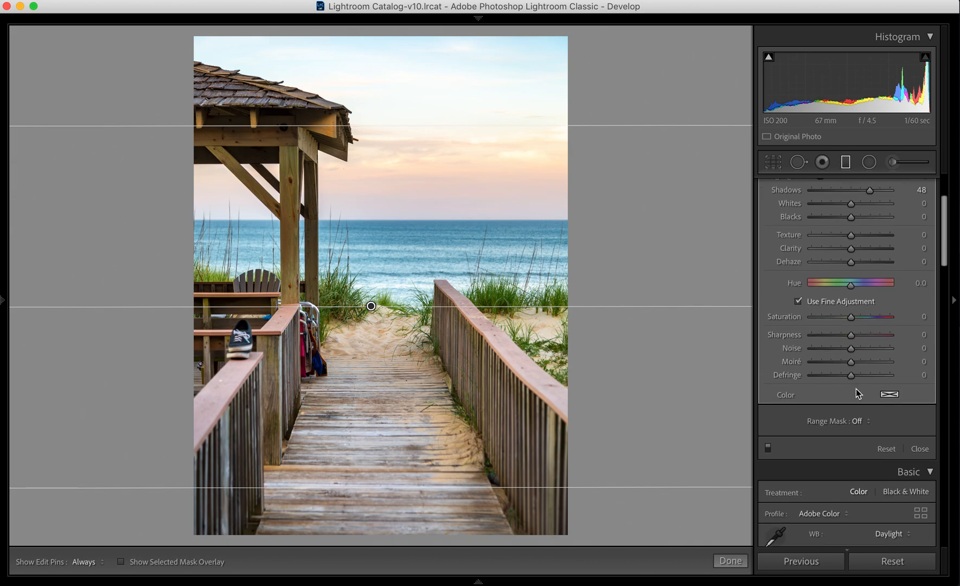
{"action": "scroll", "coordinate": [856, 389], "scroll_direction": "up", "scroll_amount": 4}
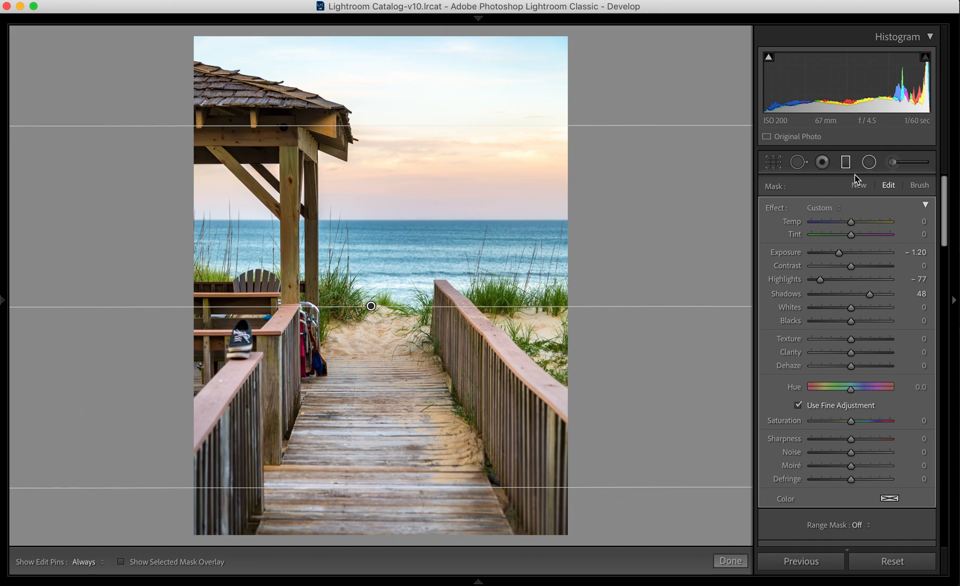
{"action": "left_click", "coordinate": [847, 163]}
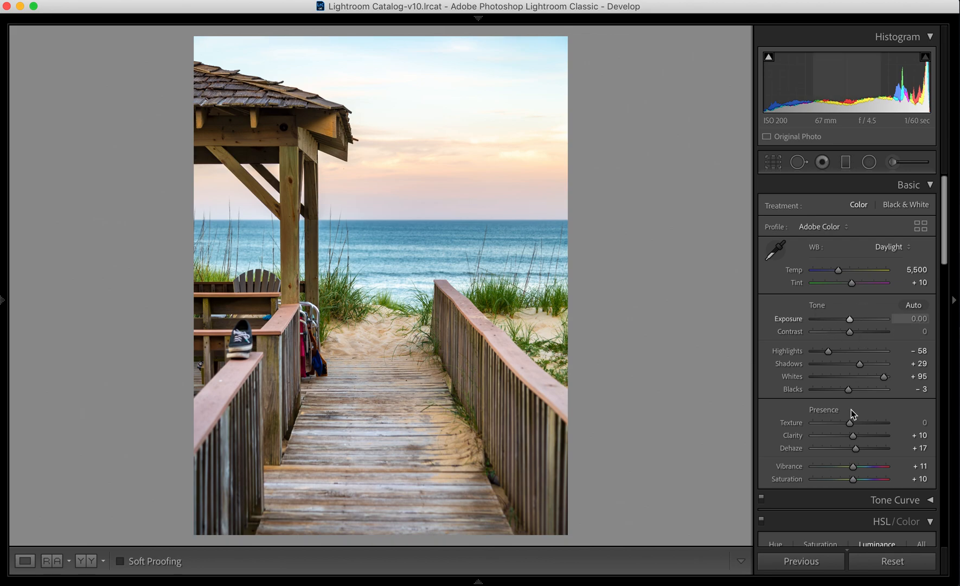
Step: Raise the HSL saturation by sampling the sunset glow above the horizon: orange +84 and yellow +79
{"action": "scroll", "coordinate": [851, 410], "scroll_direction": "down", "scroll_amount": 5}
{"action": "scroll", "coordinate": [854, 401], "scroll_direction": "down", "scroll_amount": 3}
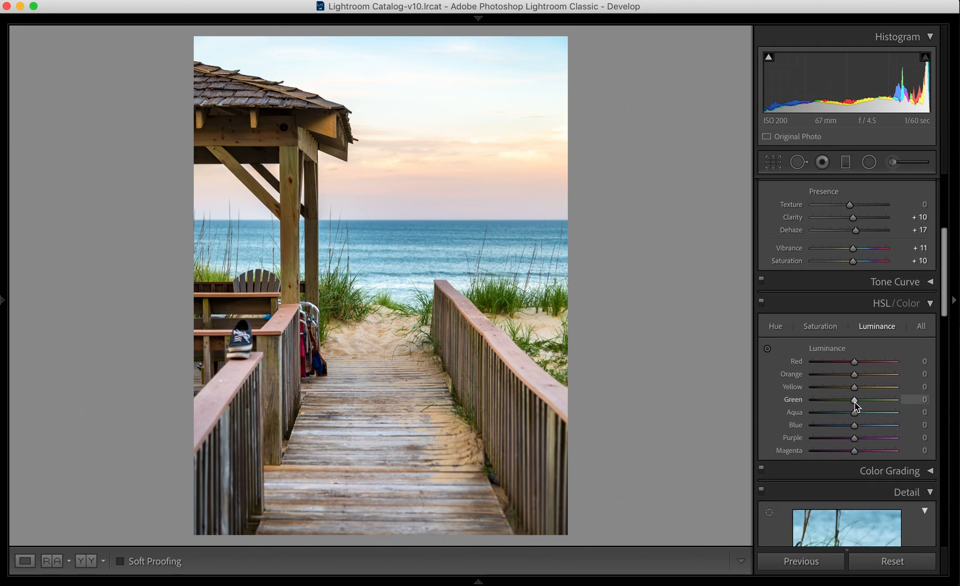
{"action": "left_click", "coordinate": [821, 325]}
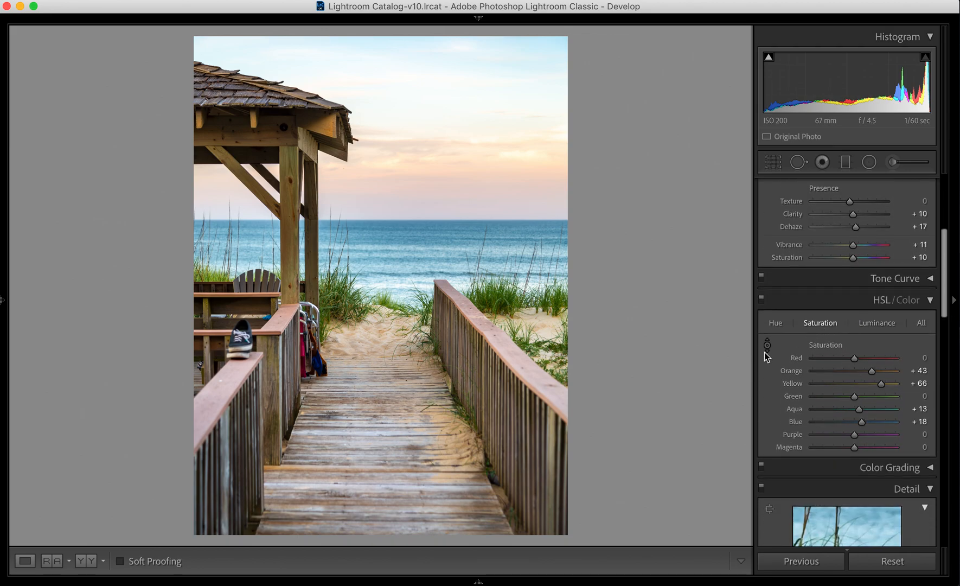
{"action": "left_click", "coordinate": [766, 346]}
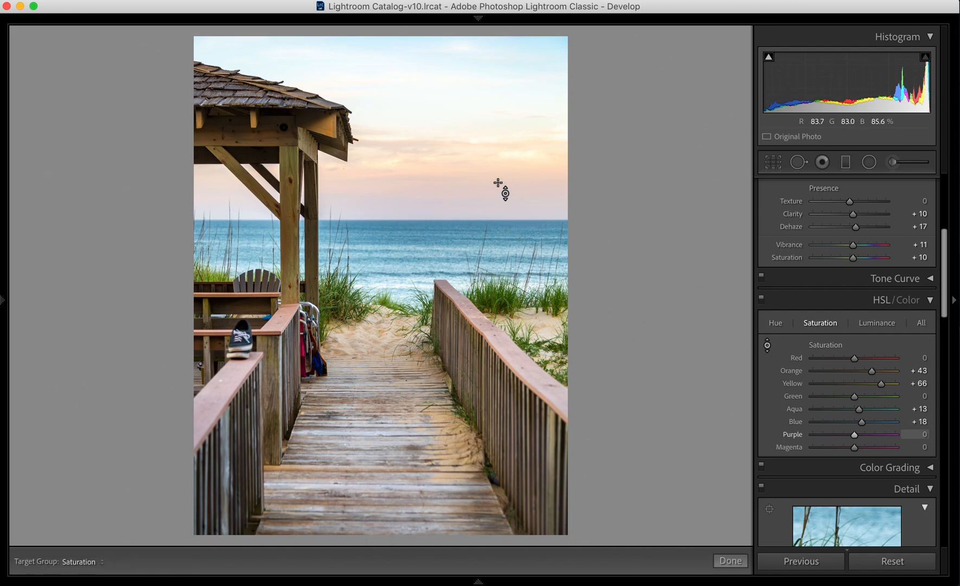
{"action": "left_click_drag", "start_coordinate": [496, 178], "coordinate": [496, 151]}
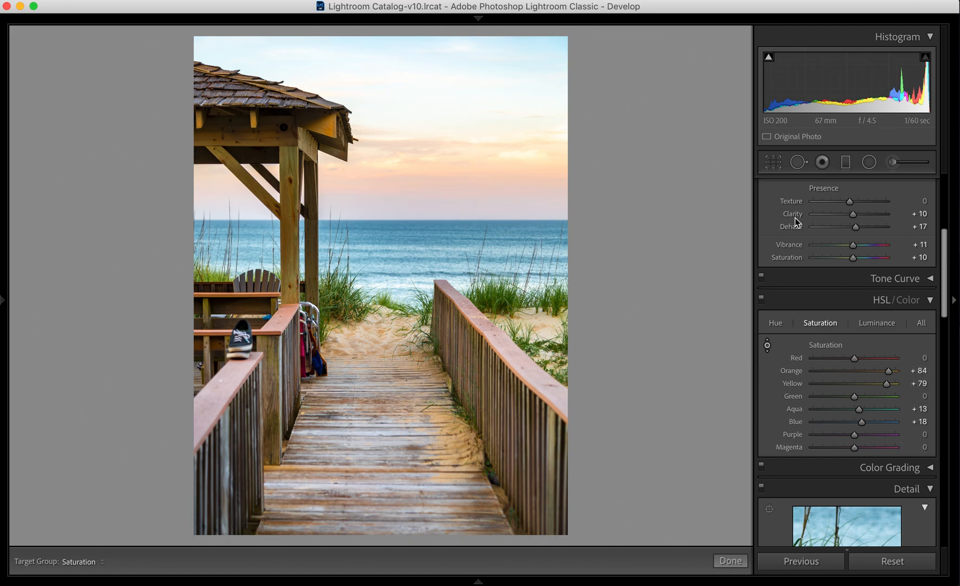
Step: Set the sky graduated filter's exposure to -1.76 and shadows to 64, and close the filter
{"action": "left_click", "coordinate": [846, 164]}
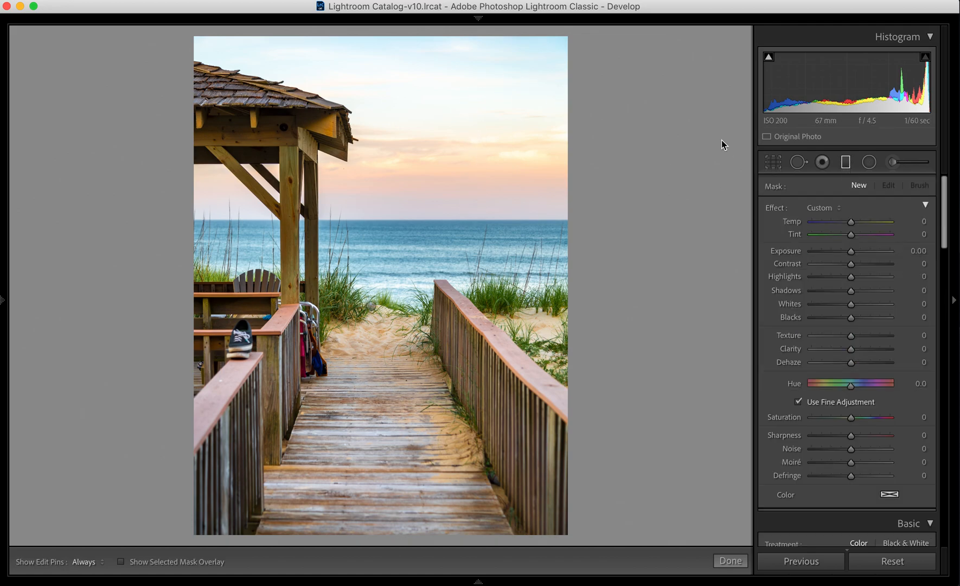
{"action": "left_click", "coordinate": [371, 306]}
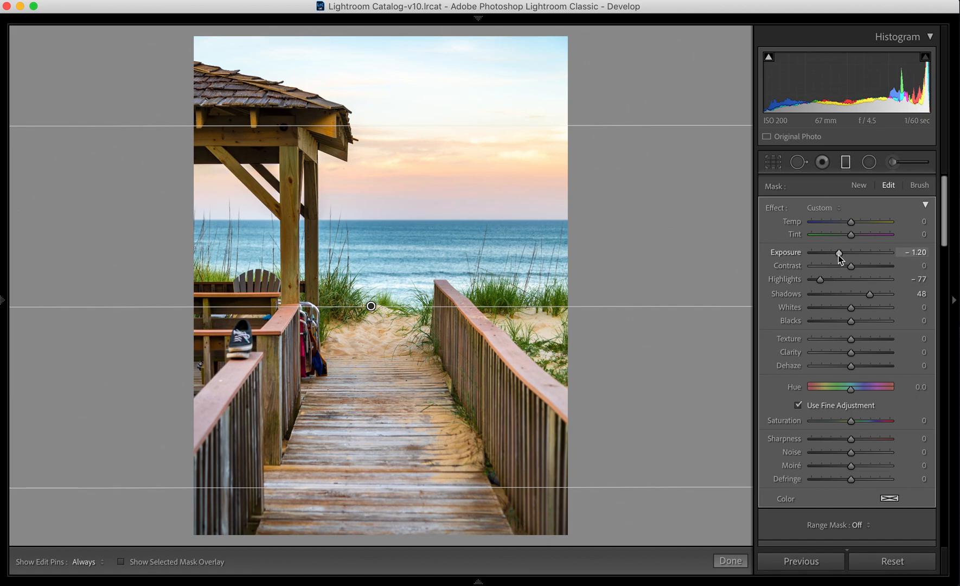
{"action": "left_click_drag", "start_coordinate": [838, 255], "coordinate": [835, 259]}
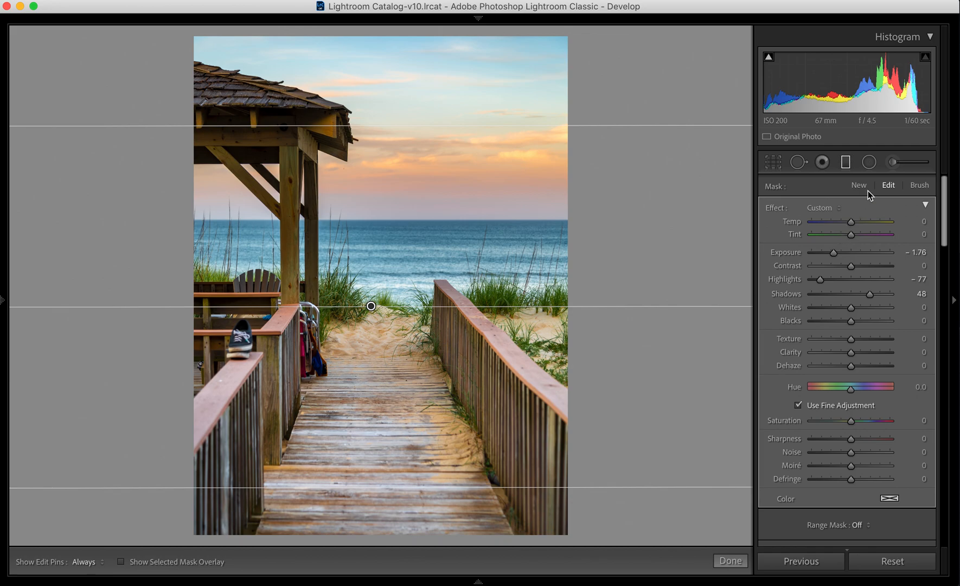
{"action": "mouse_move", "coordinate": [871, 295]}
{"action": "left_mouse_down"}
{"action": "mouse_move", "coordinate": [883, 297]}
{"action": "mouse_move", "coordinate": [854, 303]}
{"action": "mouse_move", "coordinate": [890, 297]}
{"action": "mouse_move", "coordinate": [877, 297]}
{"action": "left_mouse_up"}
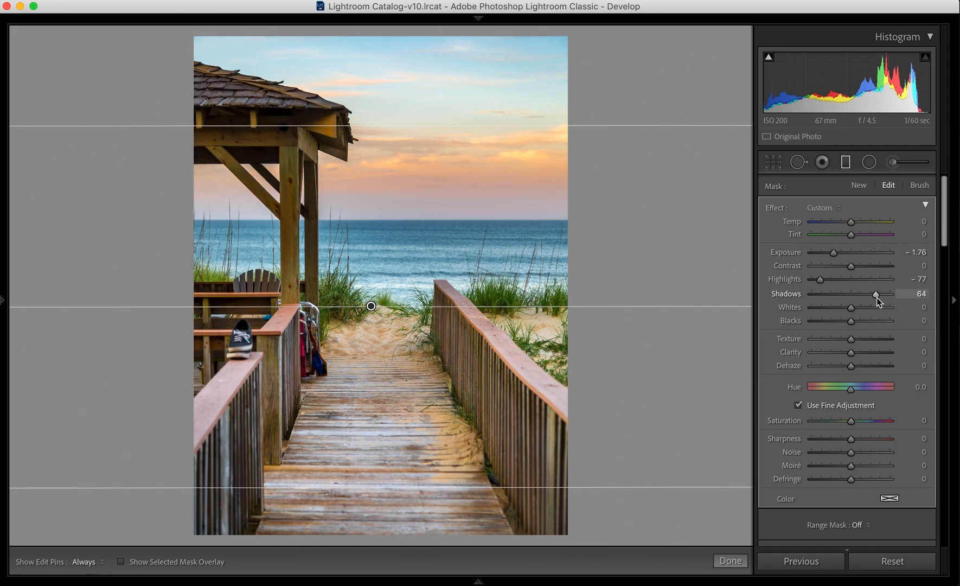
{"action": "left_click", "coordinate": [848, 166]}
{"action": "left_click", "coordinate": [848, 166]}
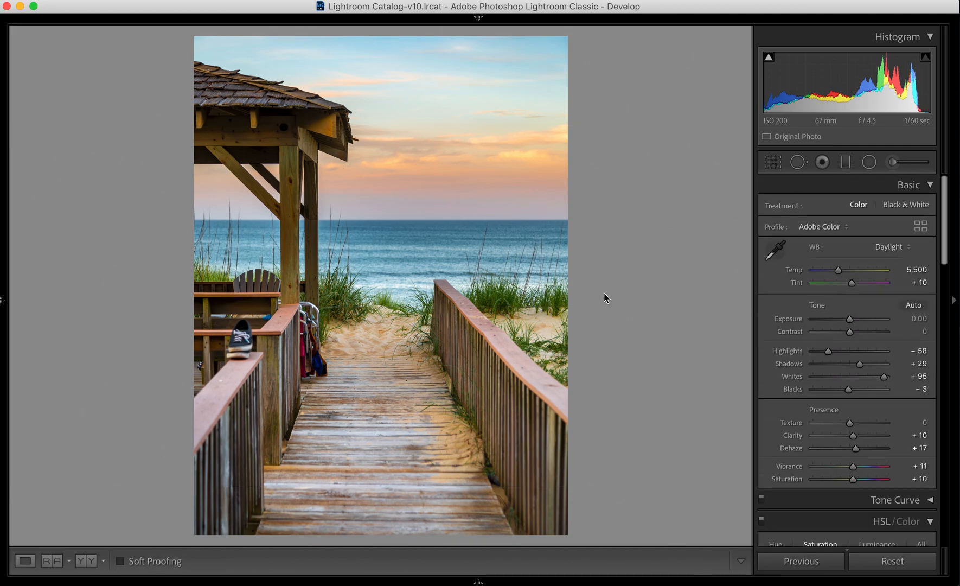